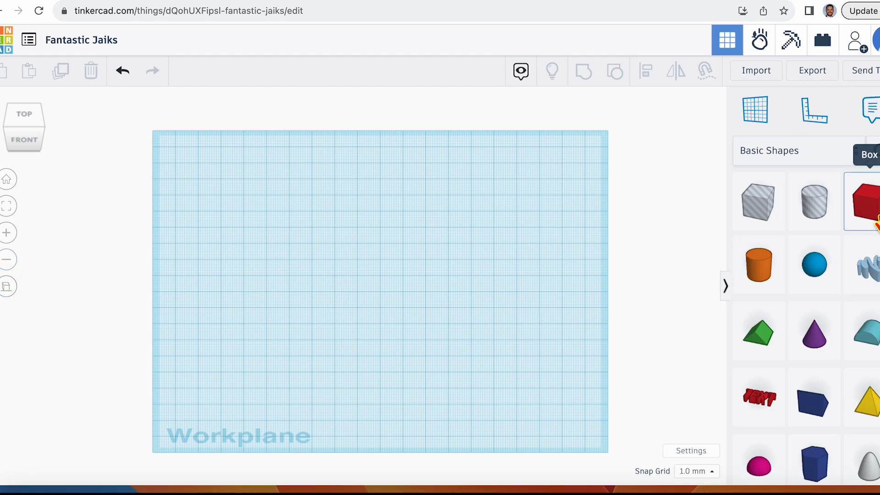
Place a solid box on the workplane and a hole box diagonally in front of it, without overlapping
left_click(39, 136)
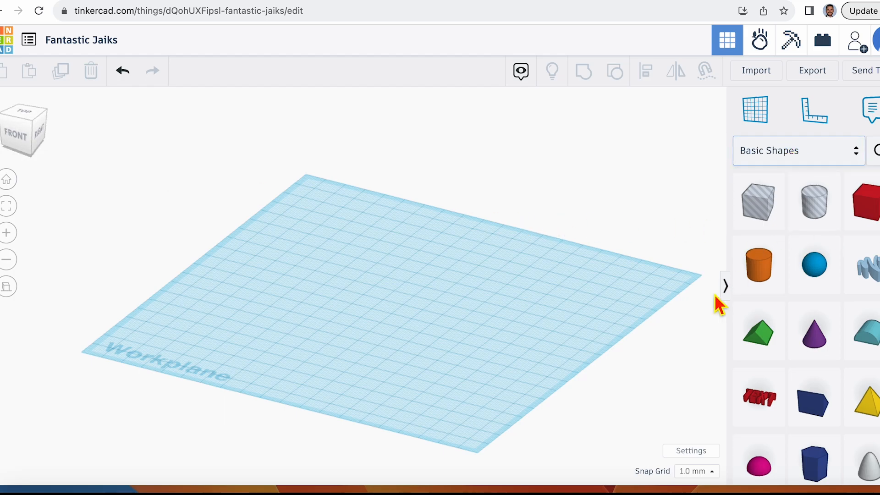
left_click(876, 212)
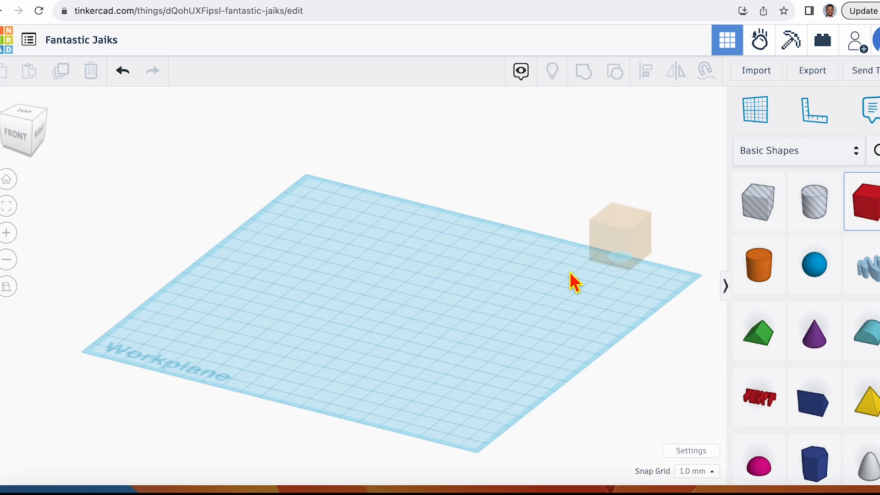
left_click(356, 283)
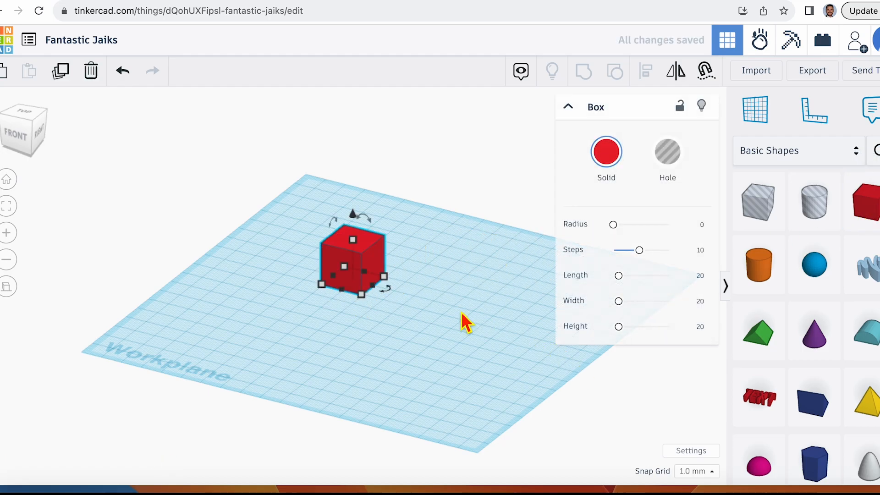
left_click(455, 338)
left_click(770, 210)
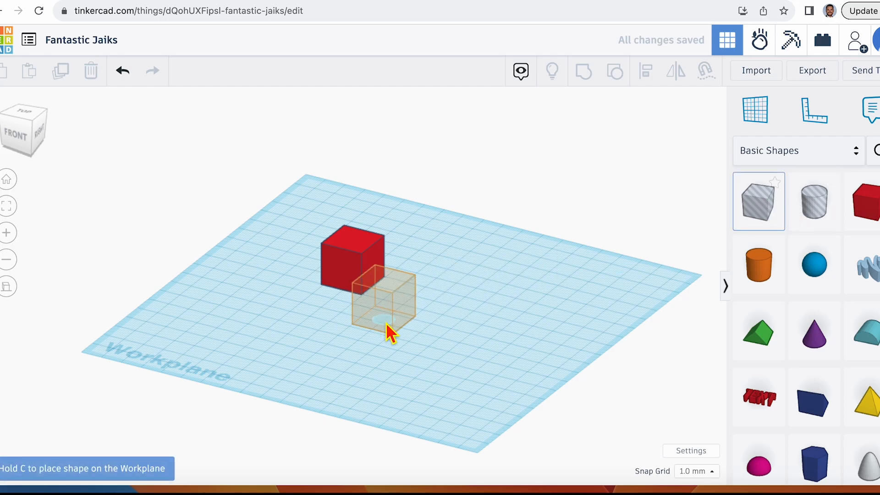
left_click(388, 332)
left_click(420, 404)
Examine both boxes from different angles and zoom levels, and compare perspective with orthographic projection from directly above
left_click_drag(22, 126, 29, 126)
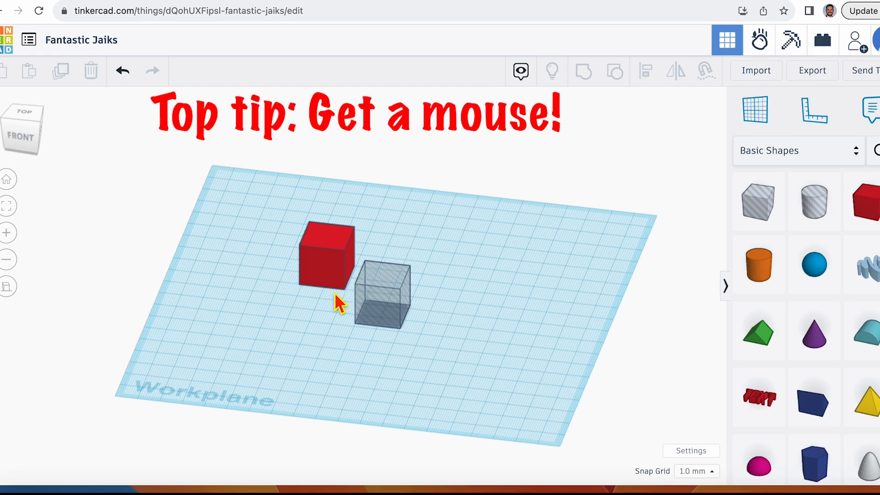
scroll(335, 294, "up", 3)
scroll(336, 294, "down", 6)
scroll(337, 295, "up", 6)
scroll(340, 303, "up", 1)
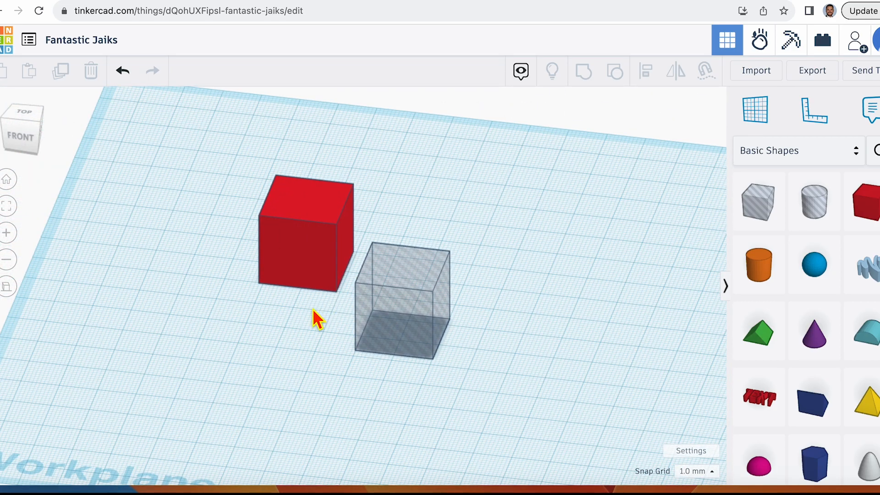
middle_click_drag(312, 309, 338, 305)
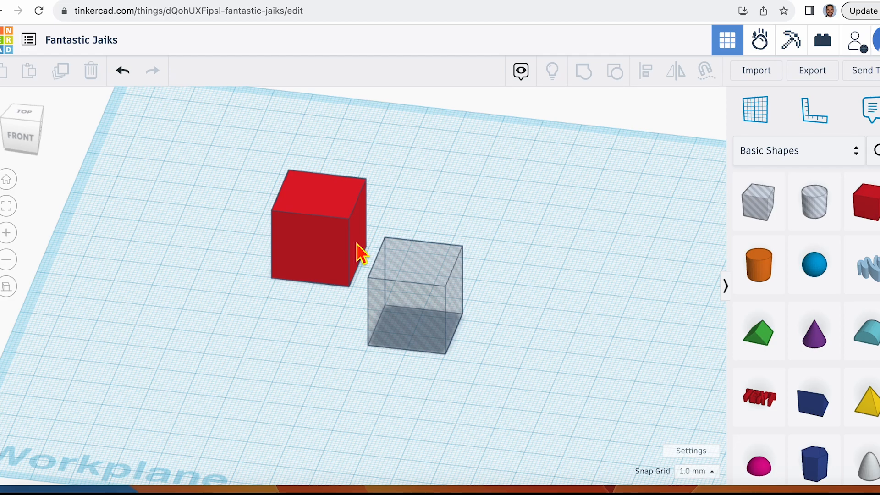
left_click(33, 113)
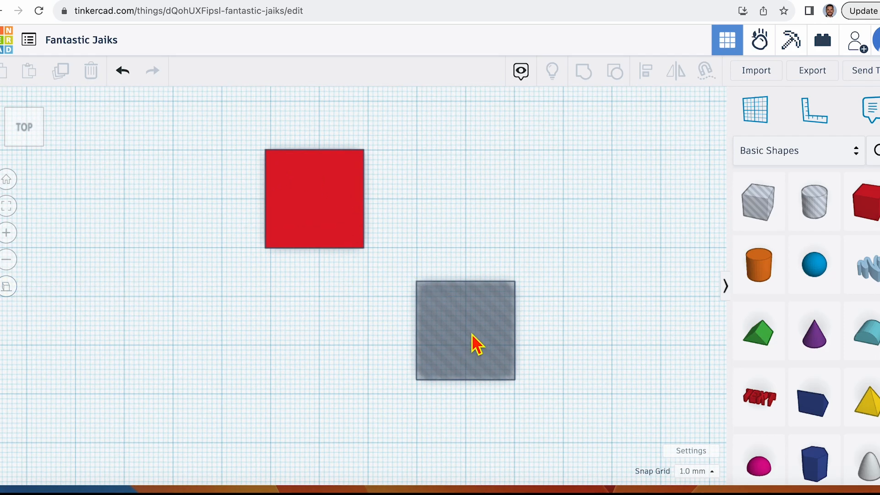
left_click(7, 289)
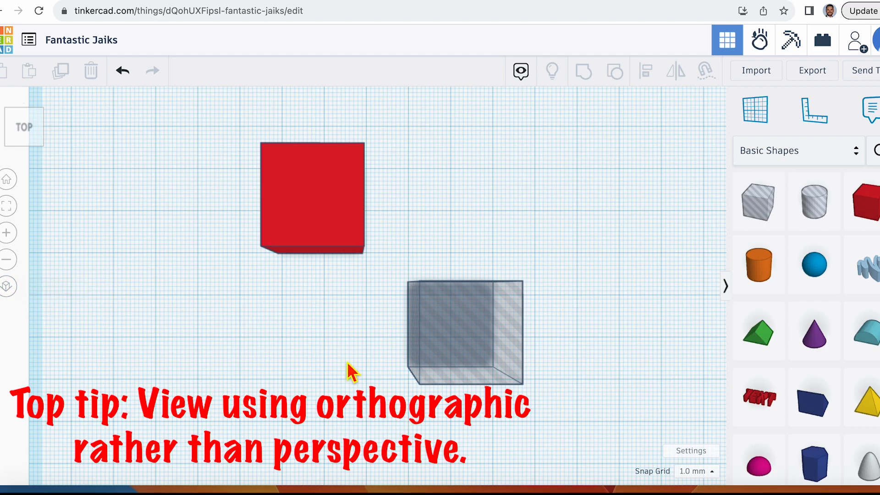
left_click(18, 295)
Move the red box forward, and shift the hole box about 18 mm sideways and 4 mm back so it overlaps the red box's corner
left_click_drag(319, 217, 334, 280)
left_click(483, 218)
left_click(474, 335)
left_click_drag(475, 315, 403, 305)
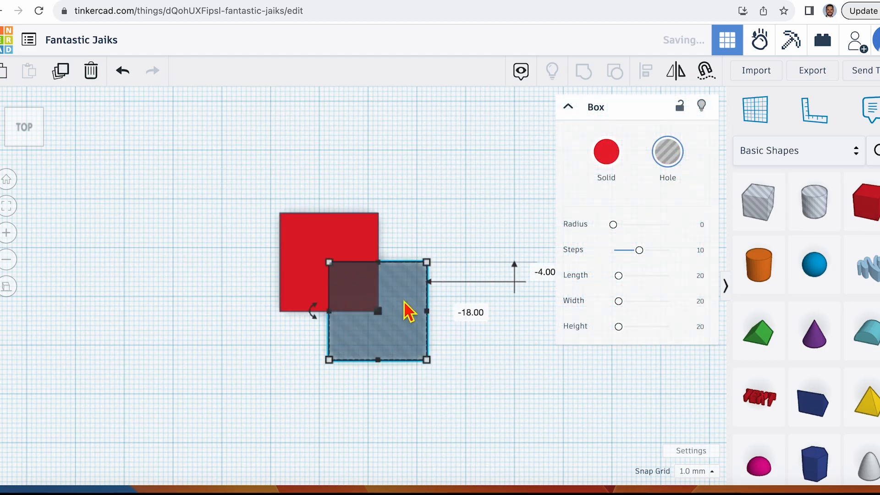
left_click(454, 252)
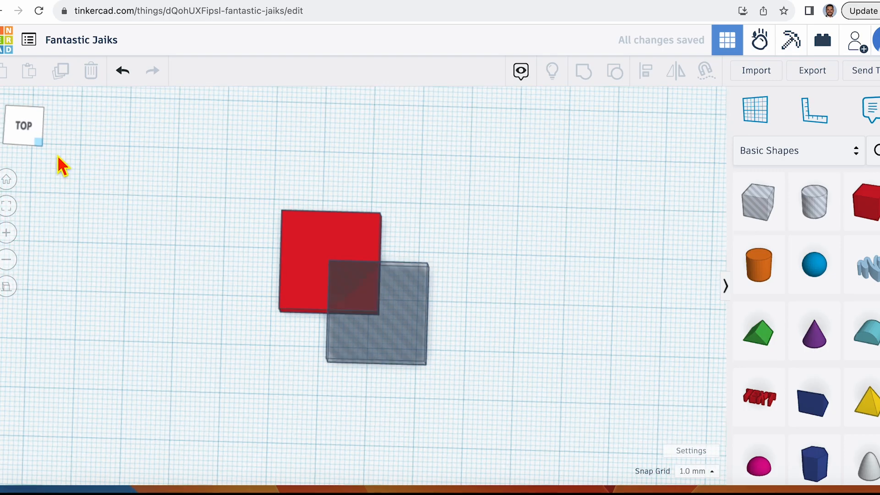
Group the hole box with the red box to cut a notch out of the red box's corner
left_click(50, 150)
left_click(17, 120)
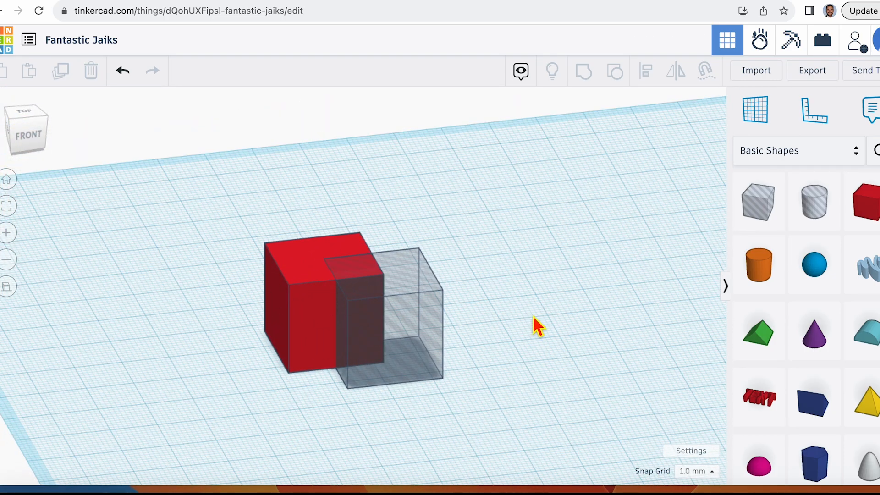
left_click(421, 325)
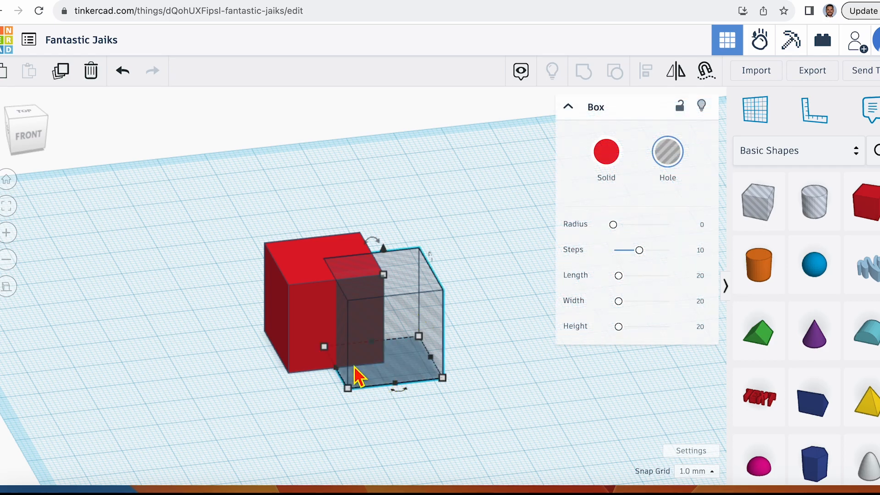
left_click(302, 321, "shift")
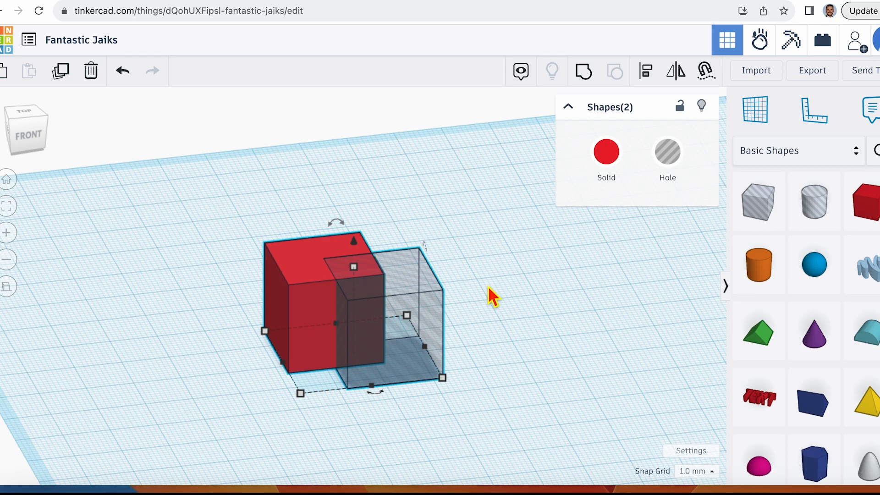
left_click(594, 86)
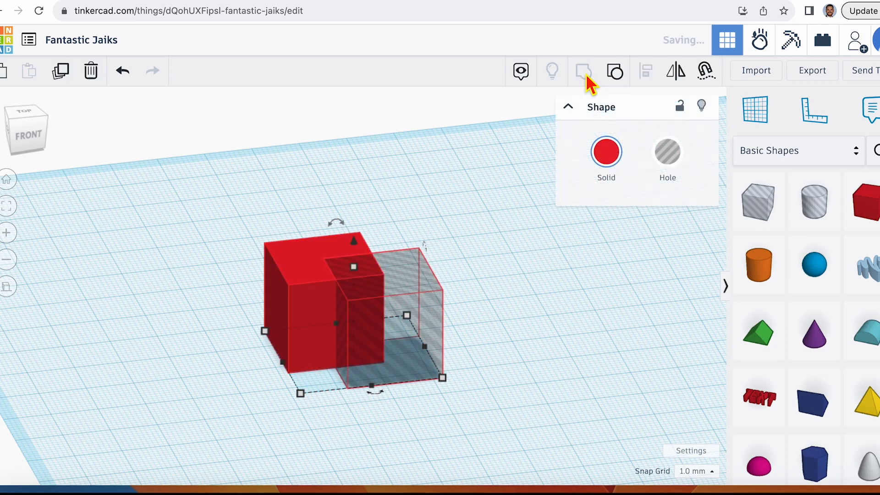
left_click(433, 221)
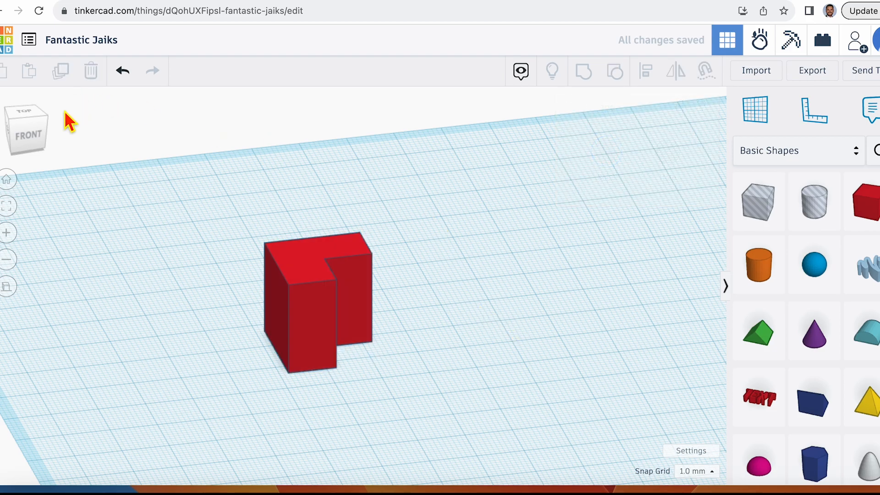
Add a solid cylinder beside the notched box and move it about 4 mm back so it overlaps the end of the front leg
left_click(46, 122)
mouse_move(44, 121)
left_mouse_down()
mouse_move(37, 119)
mouse_move(59, 127)
mouse_move(45, 123)
left_mouse_up()
left_click(45, 123)
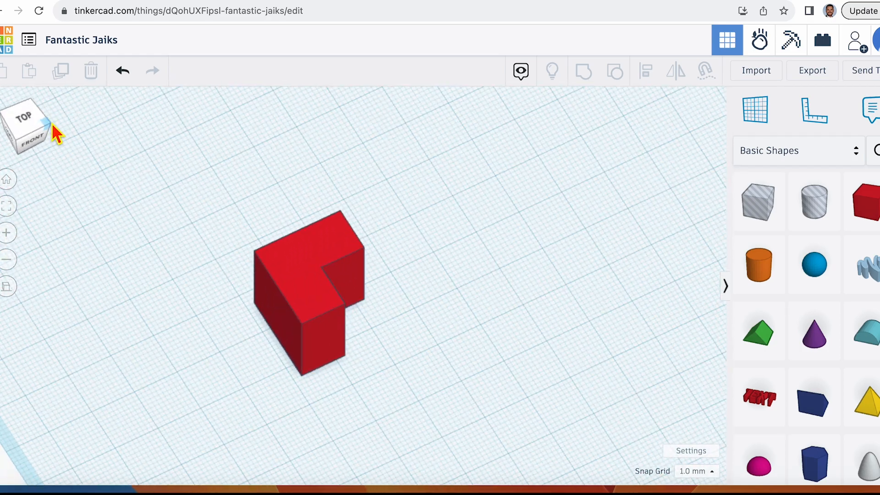
left_click_drag(770, 280, 347, 402)
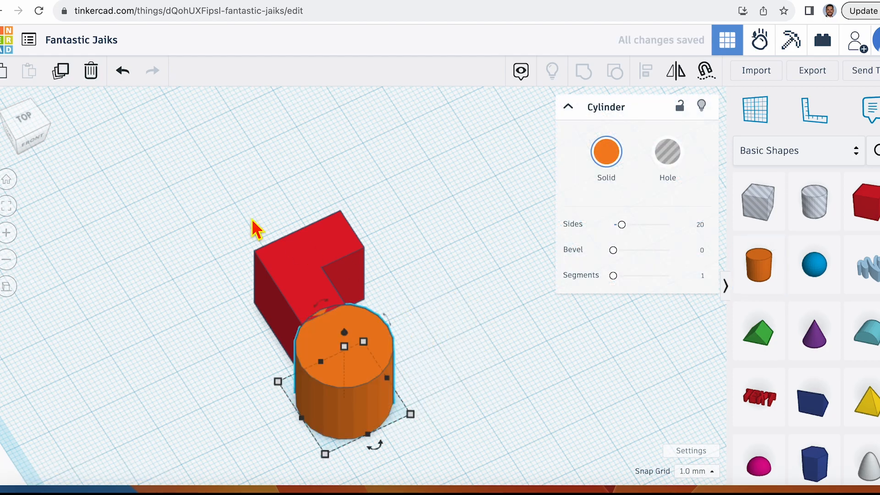
left_click(23, 118)
left_click_drag(339, 357, 337, 337)
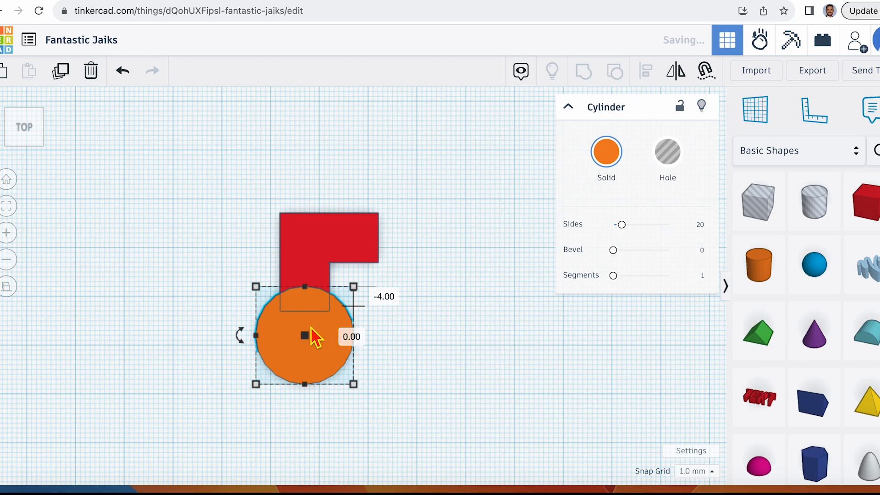
Group the cylinder and the notched red box into one solid shape
left_click(32, 142)
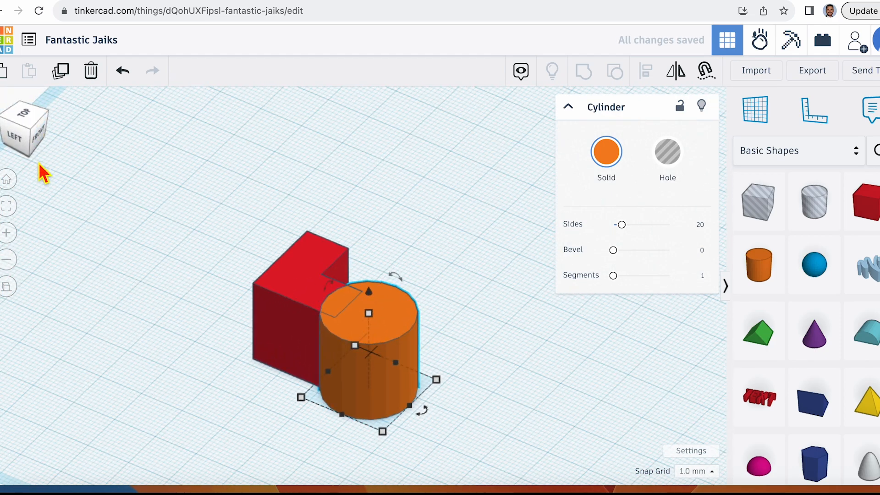
left_click(300, 316, "shift")
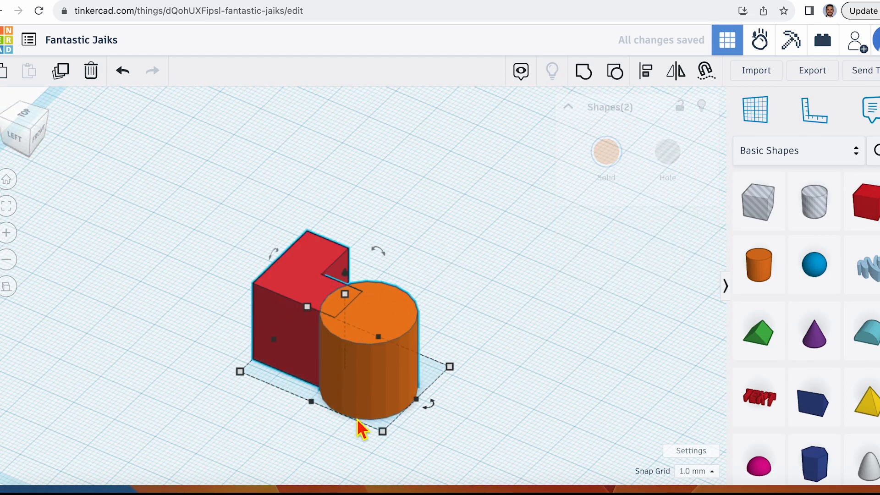
left_click(591, 82)
left_click(429, 240)
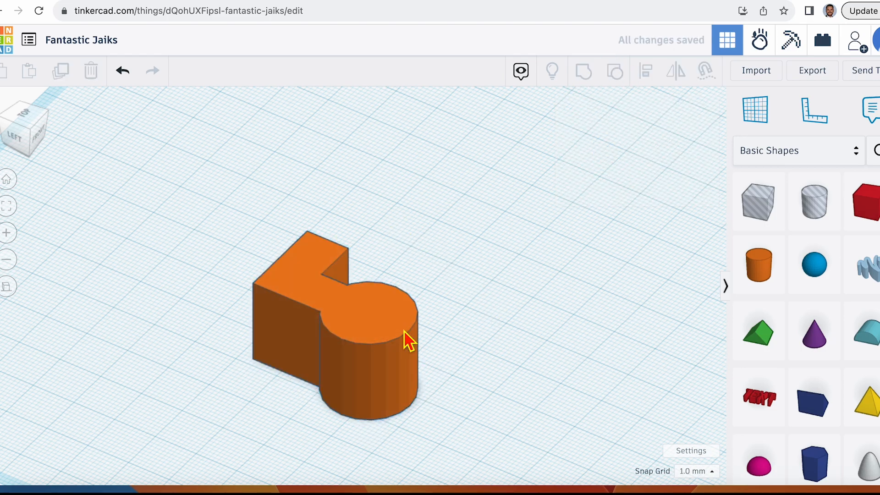
Ungroup the combined shape into the cylinder and the notched box, and shift the notched box slightly
left_click_drag(36, 143, 9, 137)
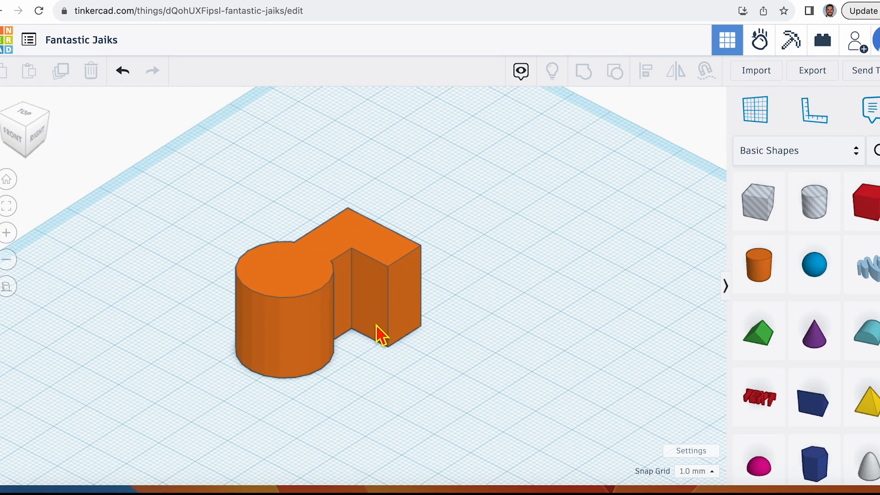
middle_click_drag(376, 324, 443, 305)
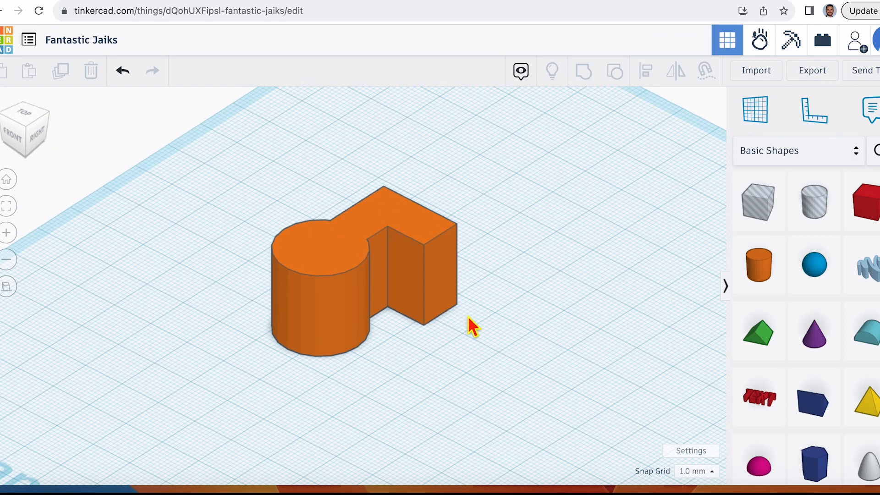
left_click(419, 271)
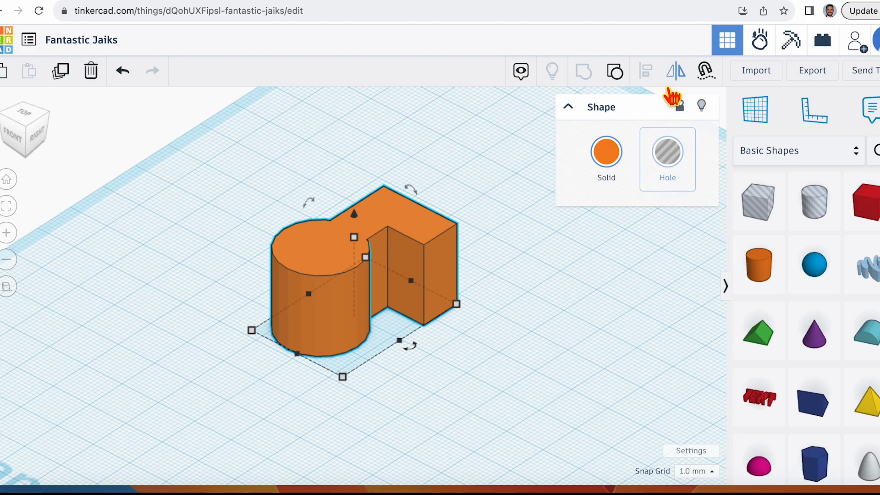
left_click(615, 71)
left_click(552, 360)
left_click_drag(426, 277, 455, 277)
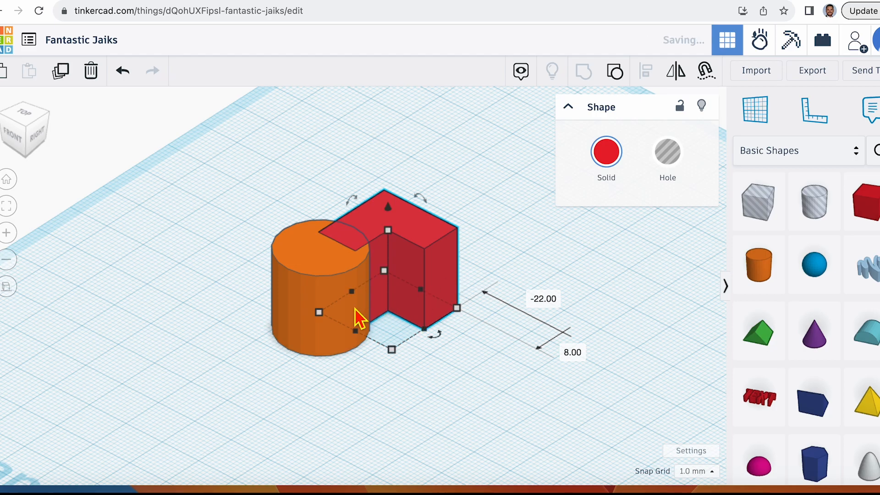
Smooth the orange cylinder by setting its number of sides to 64
left_click(308, 286)
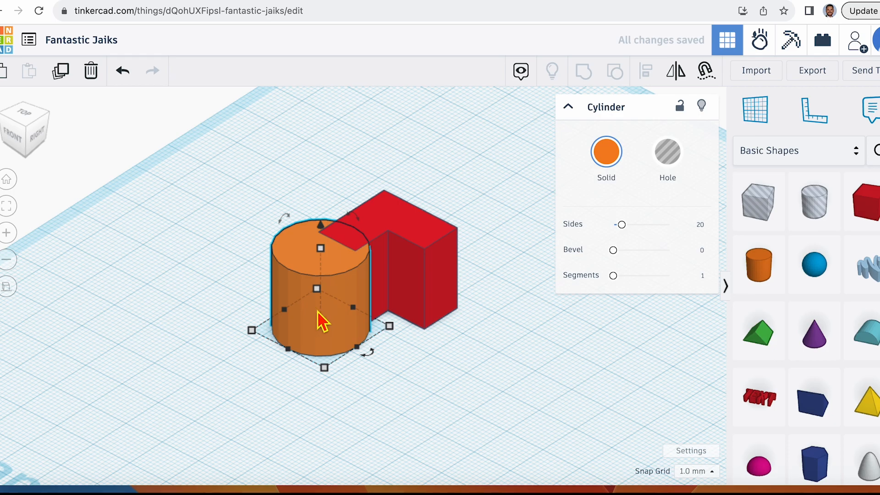
left_click_drag(622, 225, 686, 234)
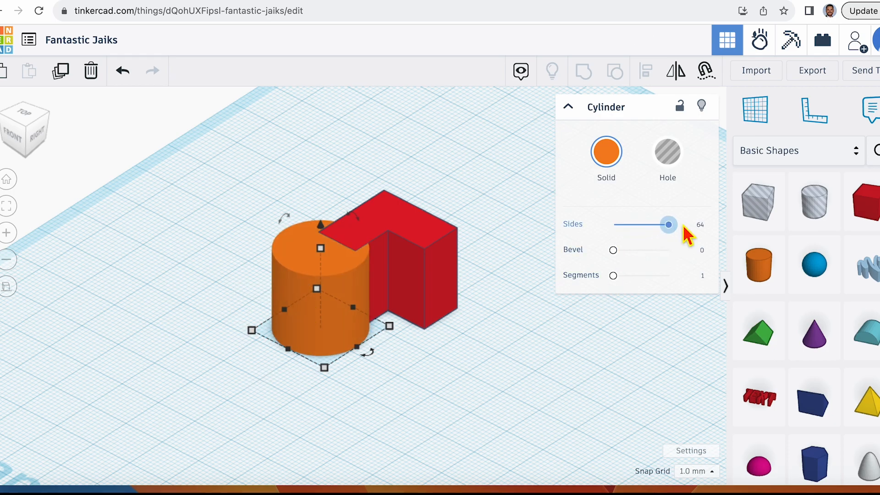
left_click(517, 373)
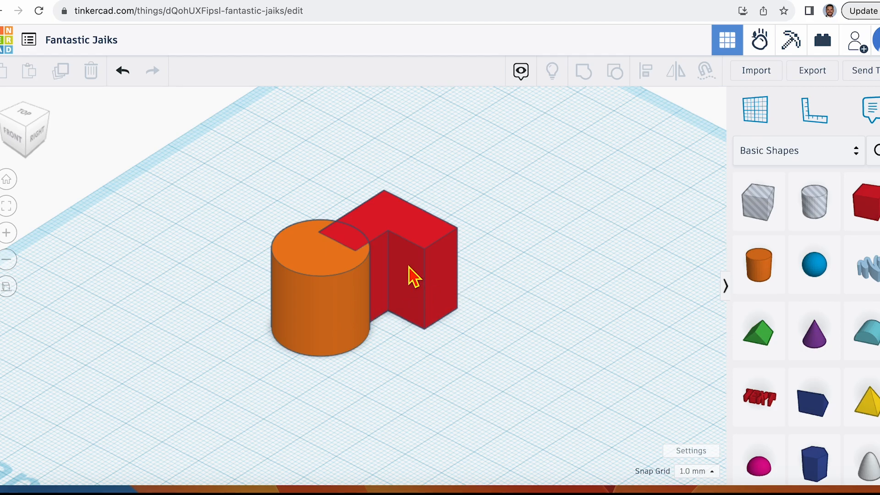
Regroup the smoothed cylinder with the notched red box
left_click(349, 293)
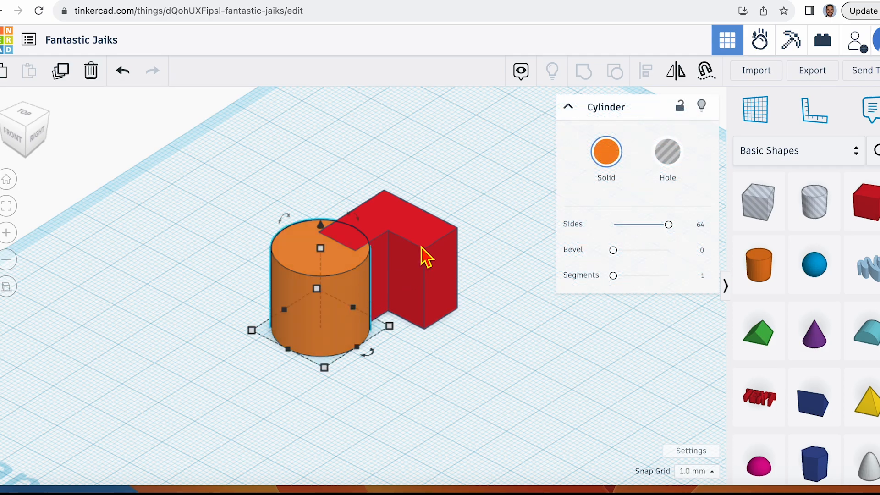
left_click(424, 251, "shift")
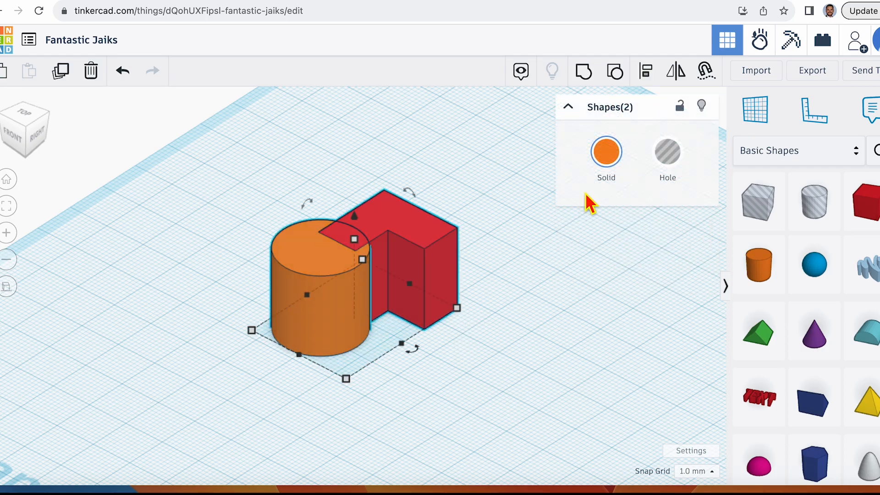
left_click(583, 73)
left_click(536, 345)
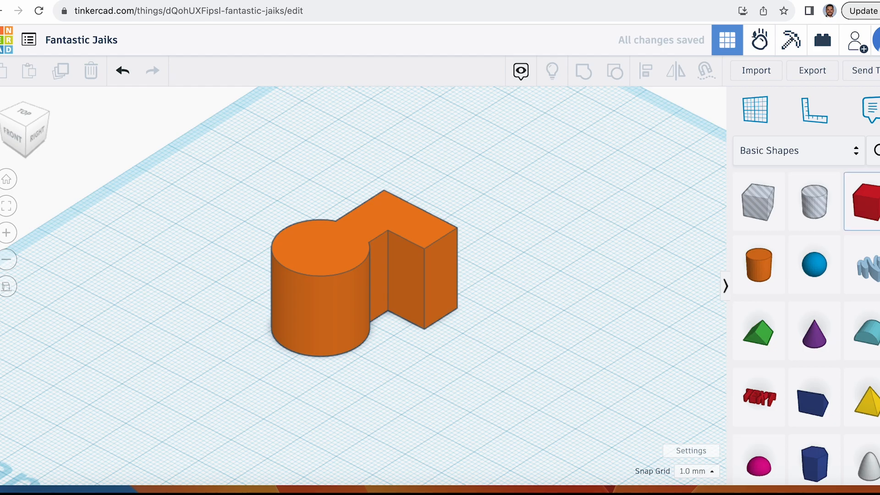
Place a new solid red box and move it so it fills the notch and overlaps the grouped orange shape
left_click(568, 349)
left_click_drag(530, 308, 369, 288)
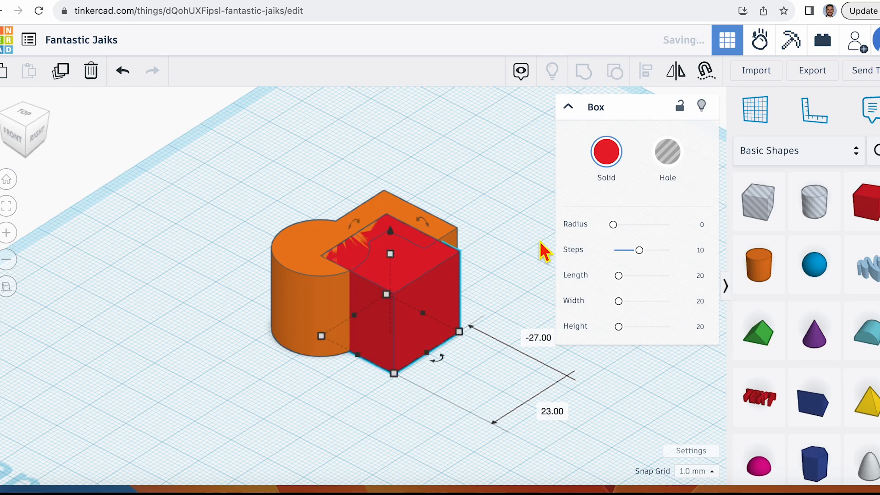
left_click(525, 265)
Turn the grouped orange shape into a hole
left_click(320, 283)
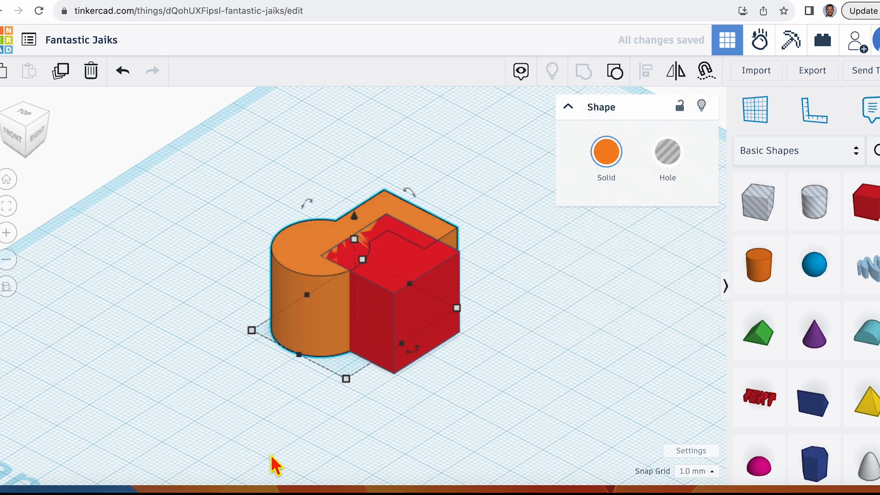
left_click(677, 162)
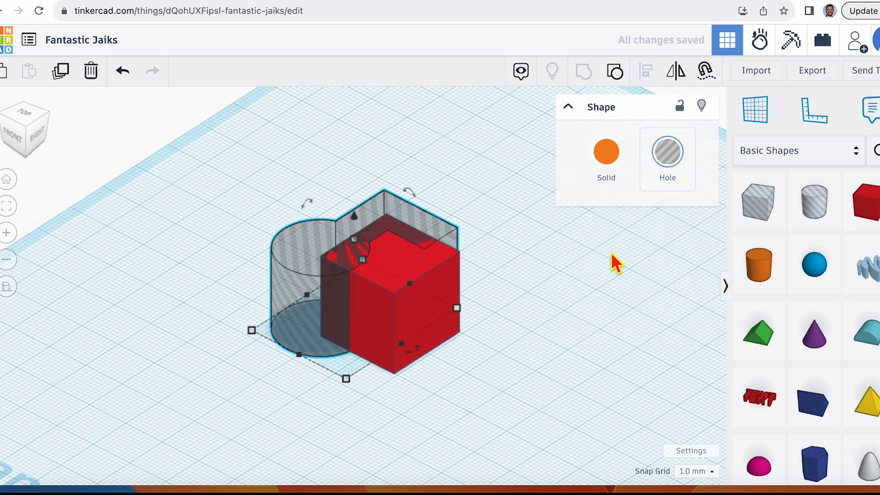
Group the cylinder-and-box hole with the solid red box to cut its shape out of the box
left_click(556, 385)
left_click(298, 285)
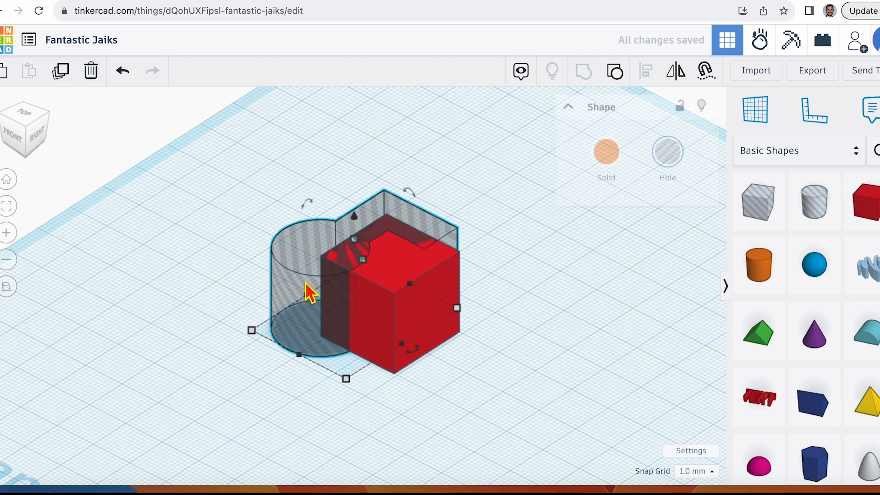
left_click(387, 308, "shift")
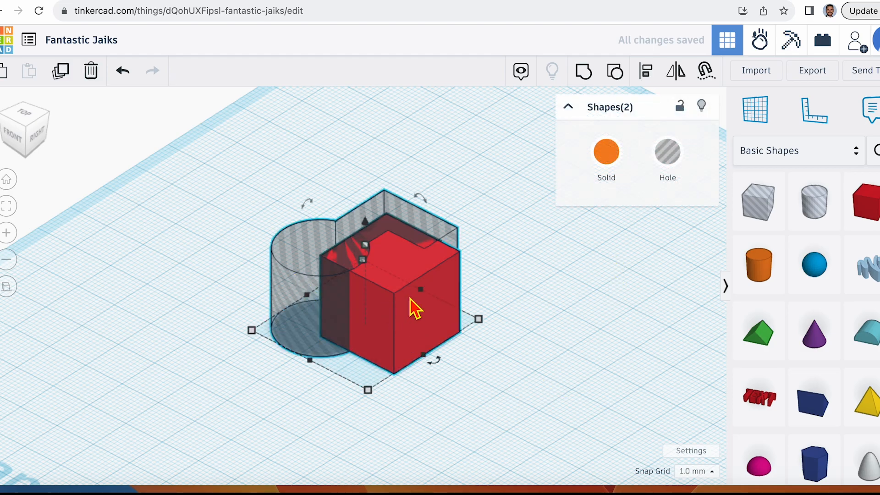
left_click(596, 79)
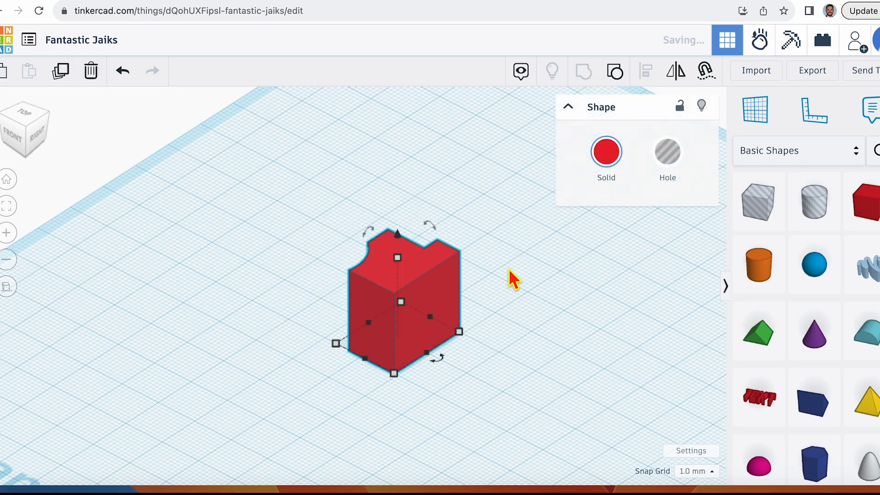
left_click(514, 279)
Duplicate the cut red shape and move the copy beside the original, about 17 mm along one axis and 13 mm along the other
left_click_drag(20, 139, 63, 158)
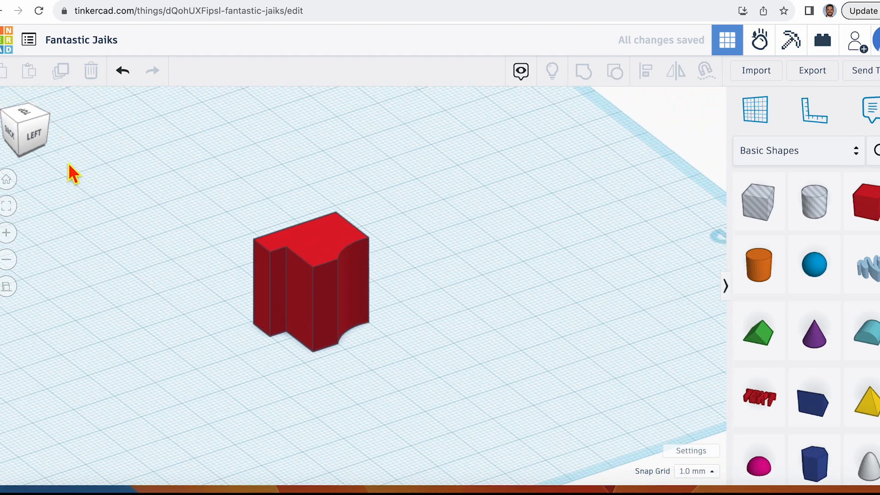
mouse_move(49, 120)
left_mouse_down()
mouse_move(27, 130)
mouse_move(50, 139)
mouse_move(54, 129)
left_mouse_up()
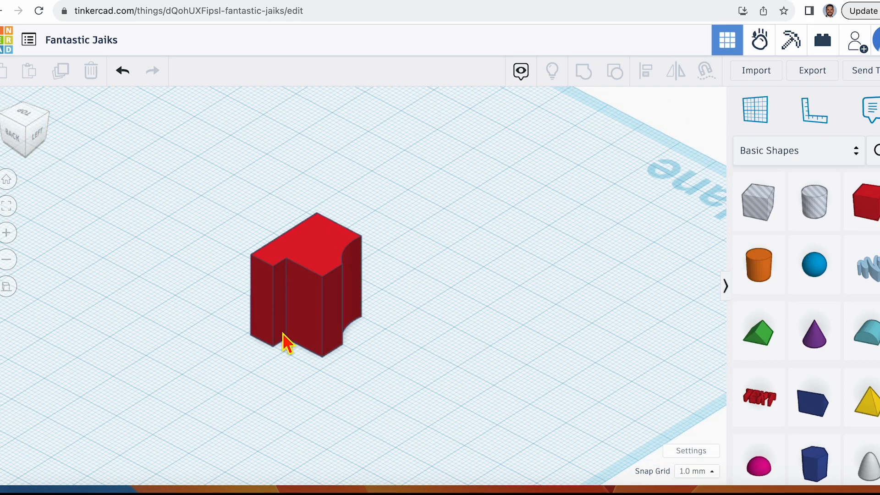
scroll(285, 341, "up", 4)
middle_click_drag(382, 309, 491, 291)
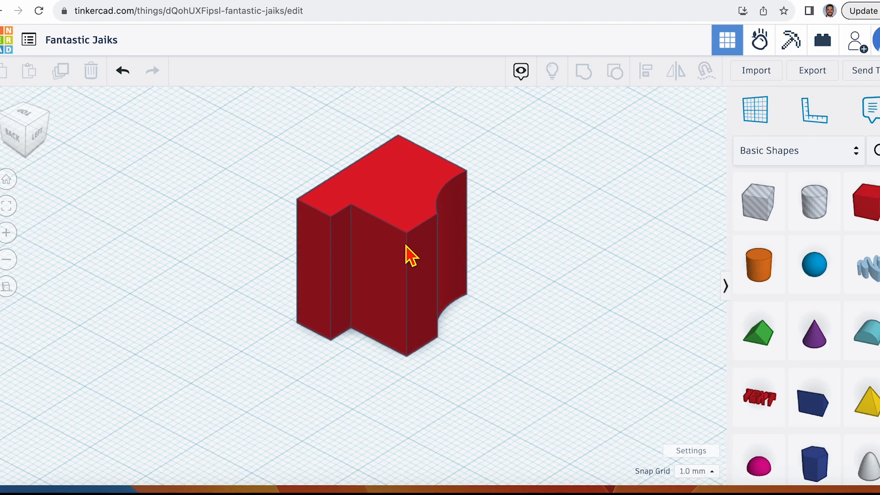
left_click(387, 261)
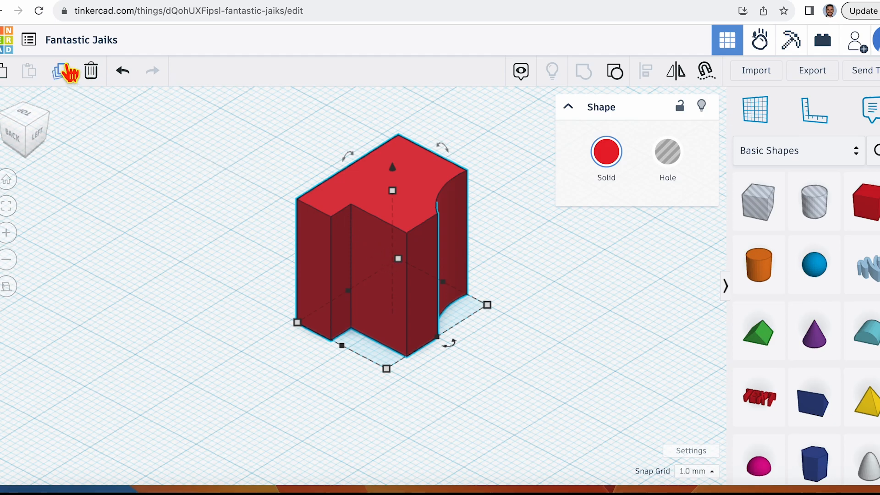
left_click(69, 80)
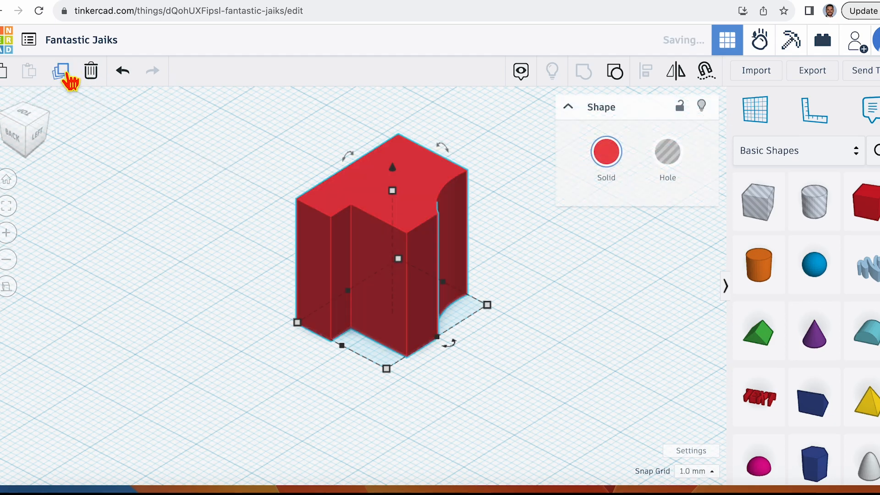
left_click_drag(399, 250, 237, 243)
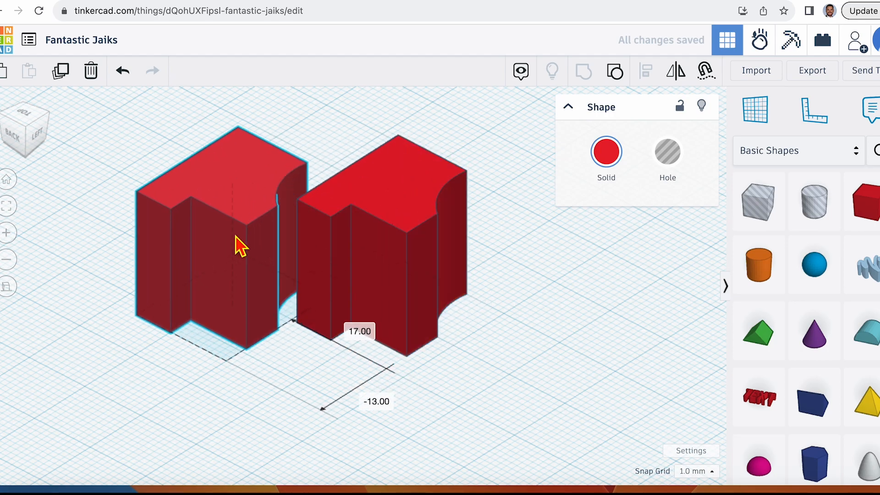
Turn the copy into a hole and scale it down proportionally to about 12.8 by 16 mm at the base
left_click(678, 166)
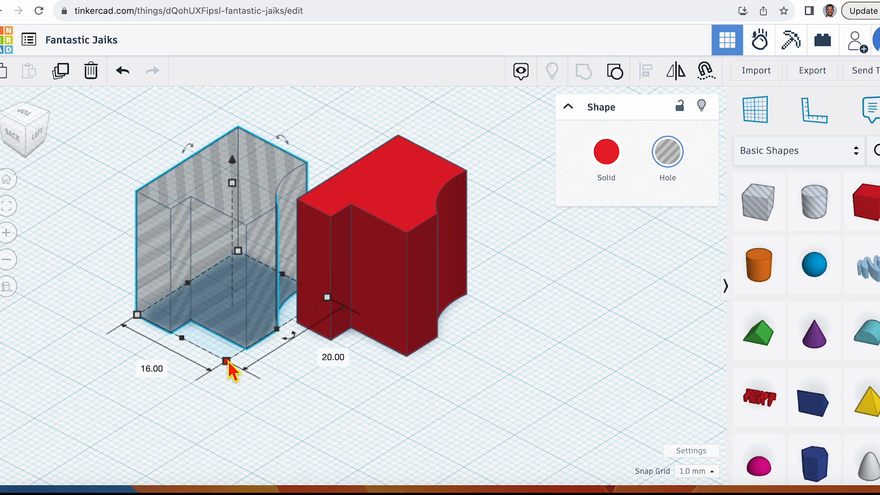
left_click_drag(229, 361, 227, 347)
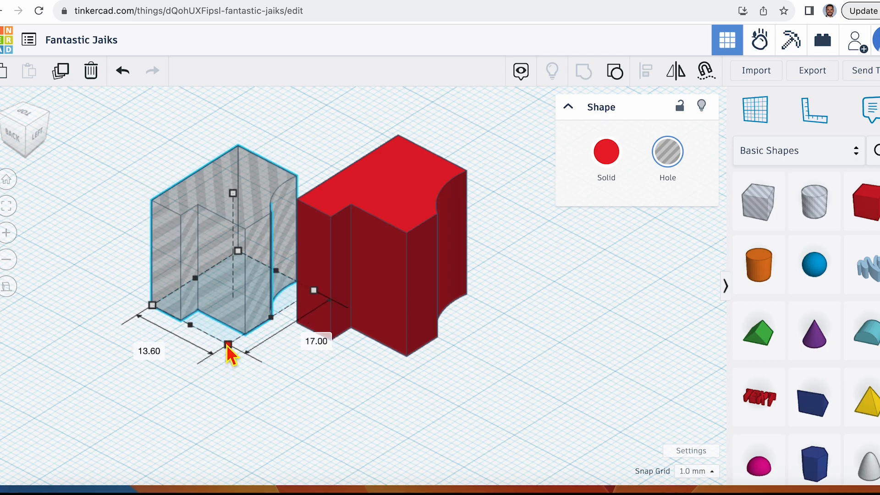
left_click_drag(229, 353, 228, 347)
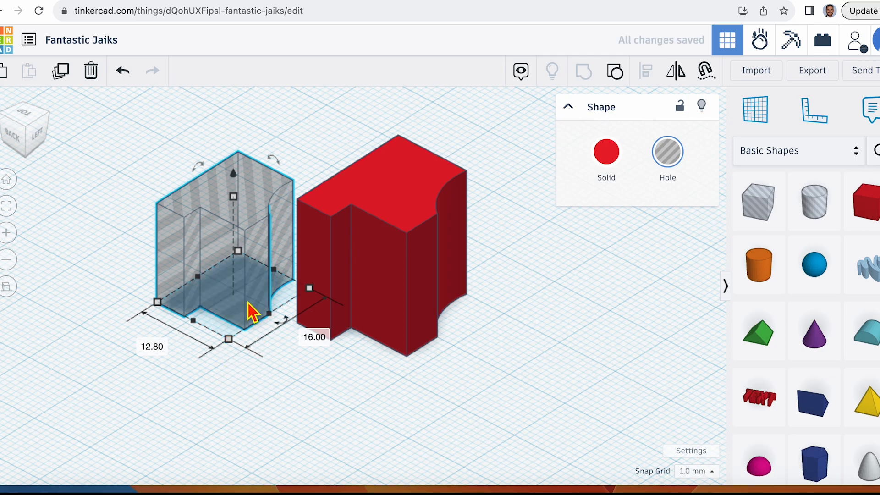
Raise the smaller hole copy until its top is level with the red shape's top, and shift it closer to the shape
left_click(29, 124)
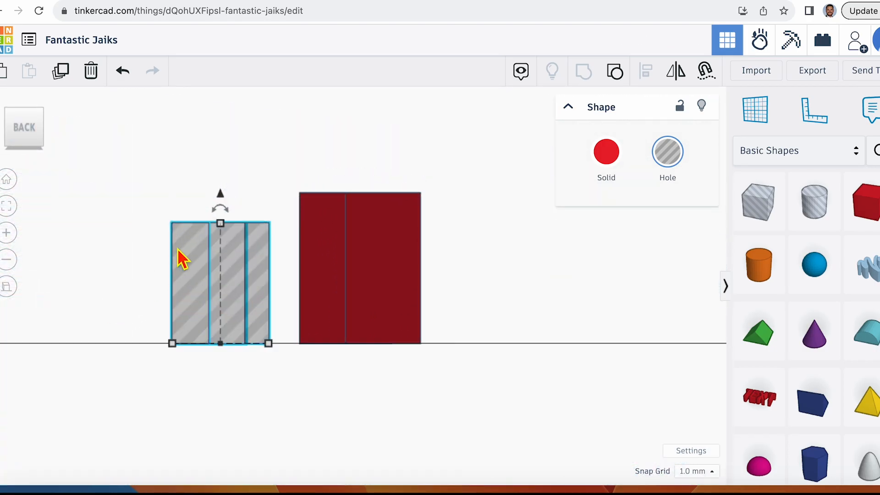
left_click_drag(224, 197, 224, 167)
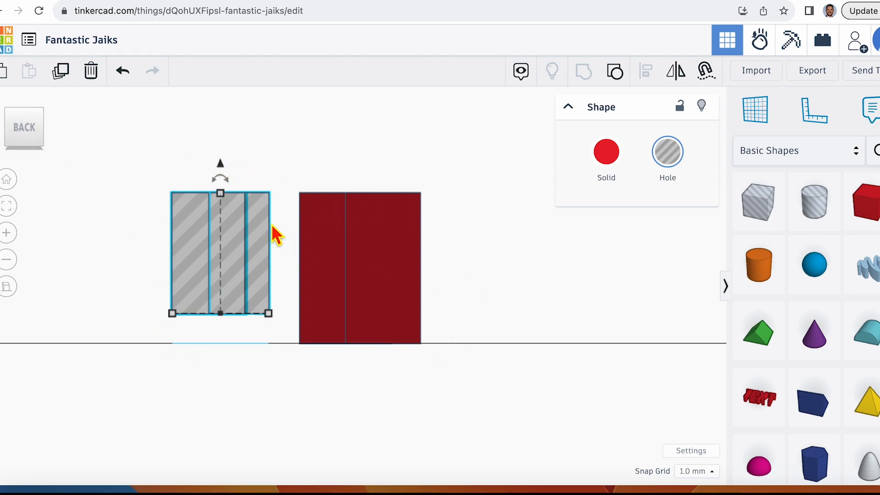
left_click_drag(220, 238, 250, 249)
left_click(316, 177)
left_click(268, 246)
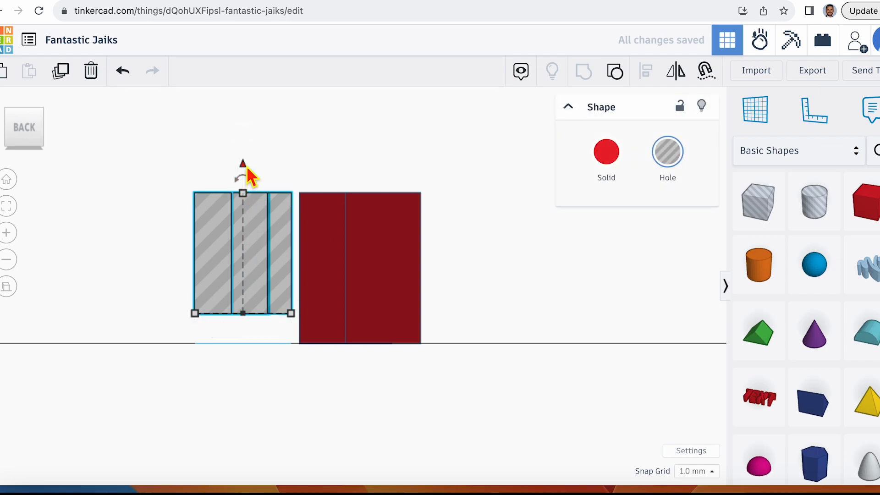
mouse_move(244, 166)
left_mouse_down()
mouse_move(242, 137)
mouse_move(241, 175)
mouse_move(242, 134)
mouse_move(243, 166)
left_mouse_up()
left_click_drag(260, 278, 258, 296)
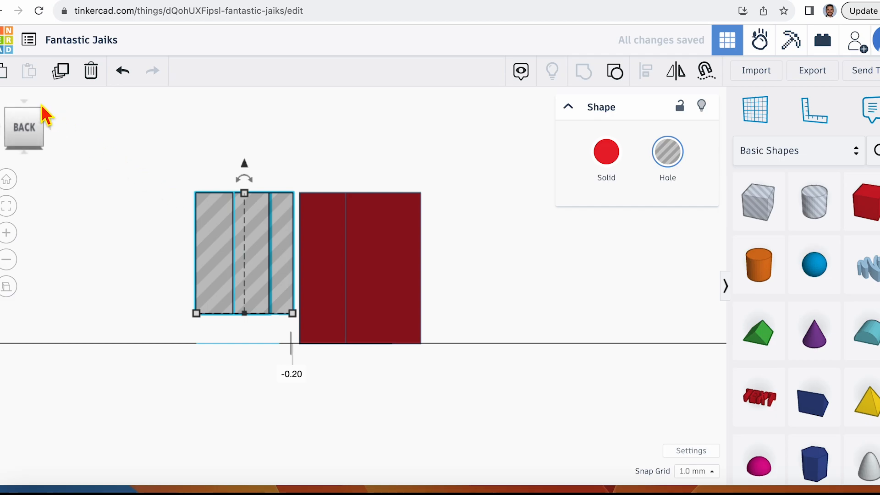
Move the hole inside the red shape's outline and group the two to hollow out the shape
left_click(28, 111)
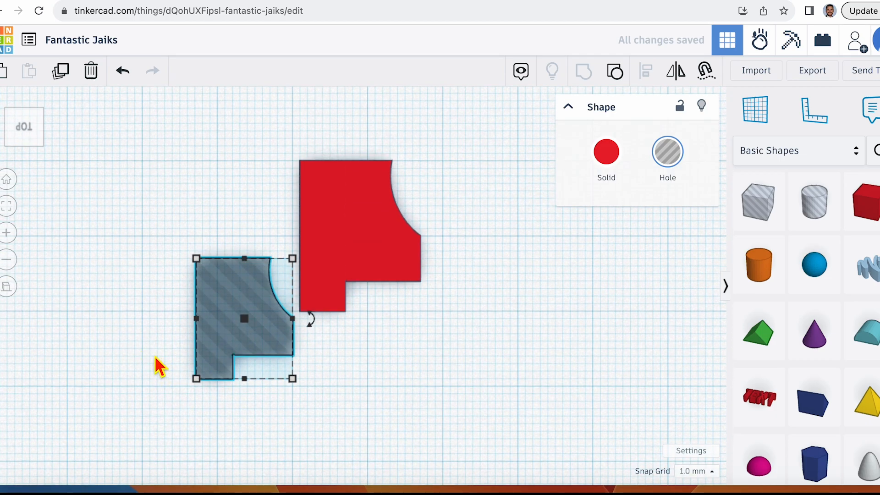
left_click_drag(241, 318, 353, 193)
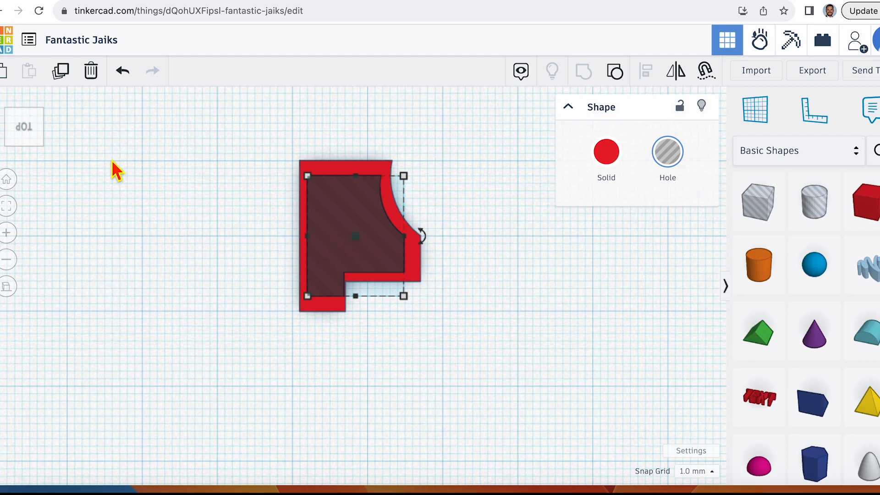
left_click(44, 148)
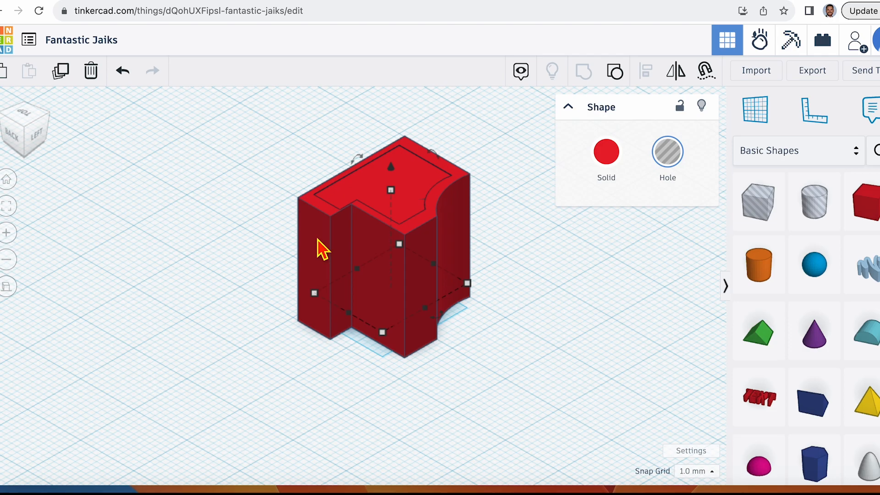
left_click(323, 250, "shift")
left_click(581, 78)
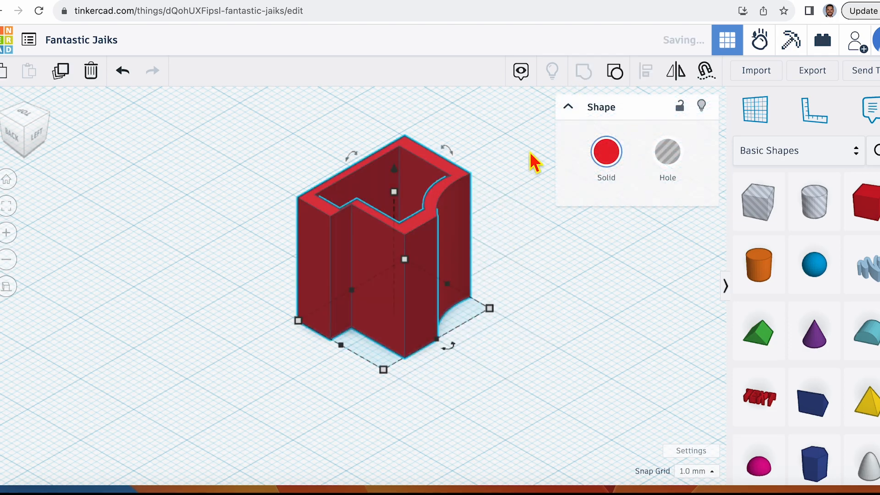
left_click(528, 156)
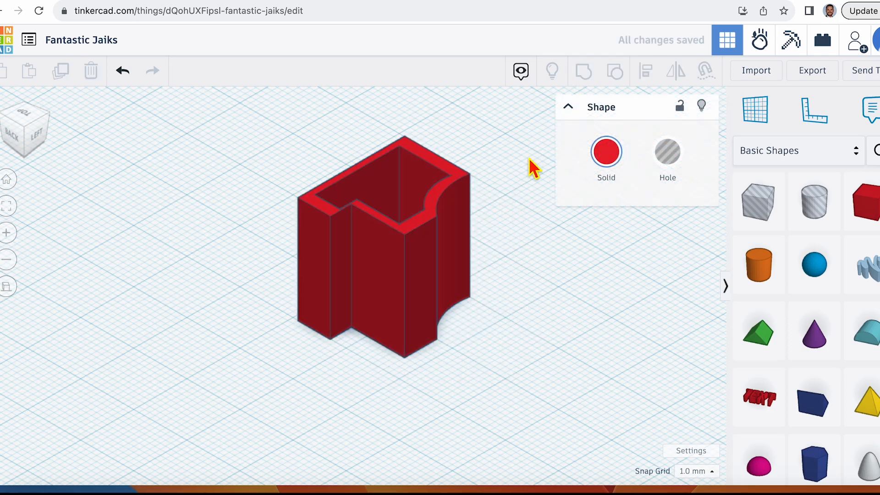
Move the hollow red container aside and place a Round Roof shape on the workplane beside it
left_click(43, 146)
mouse_move(42, 143)
left_mouse_down()
mouse_move(26, 139)
mouse_move(34, 153)
mouse_move(42, 149)
left_mouse_up()
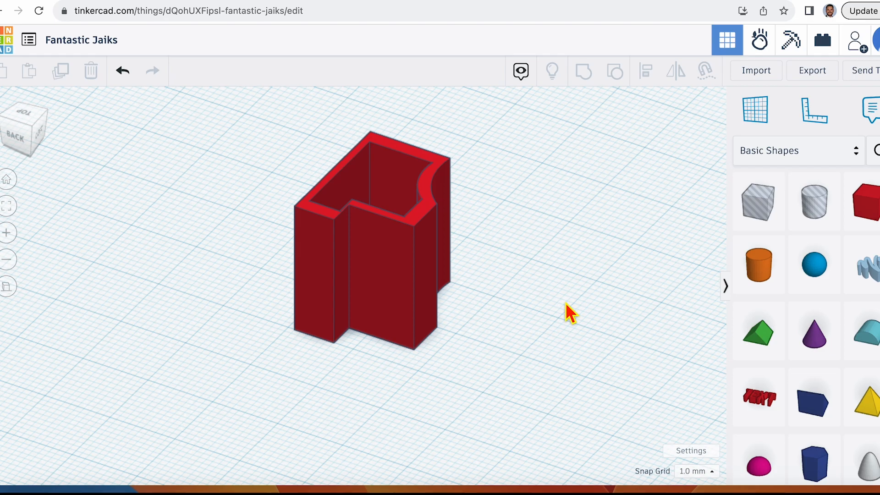
left_click(405, 281)
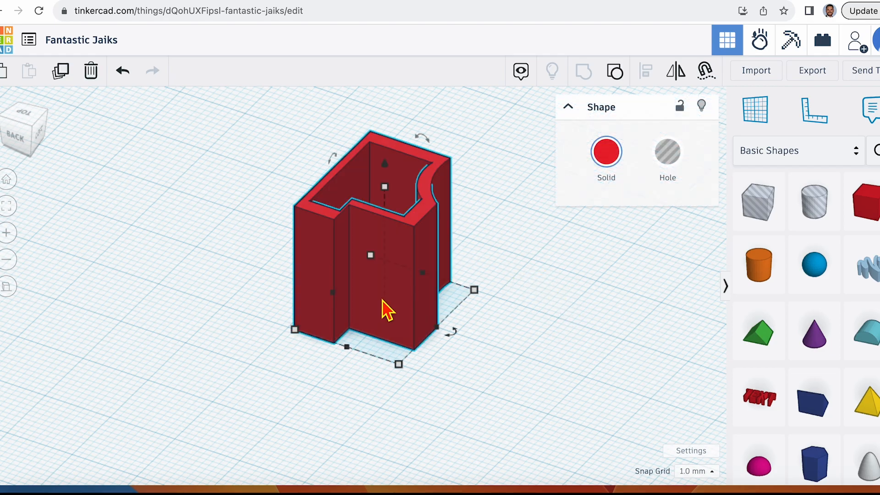
left_click_drag(373, 295, 270, 270)
left_click(436, 268)
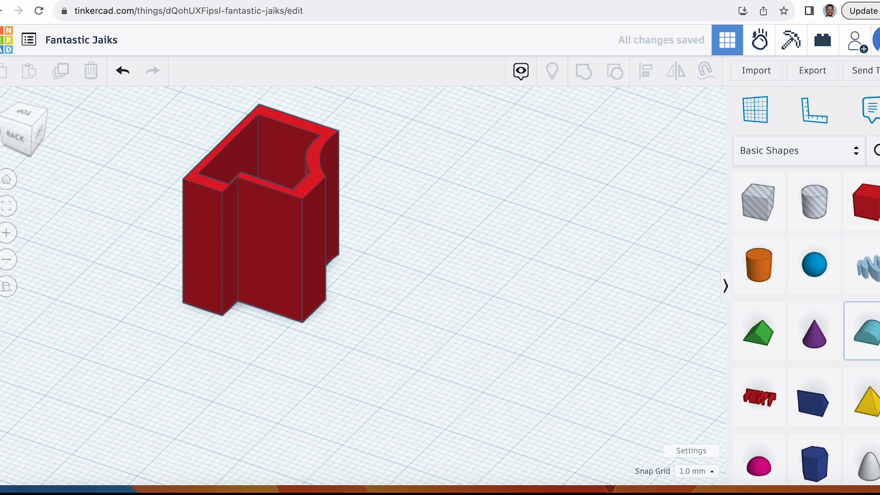
left_click_drag(876, 347, 522, 287)
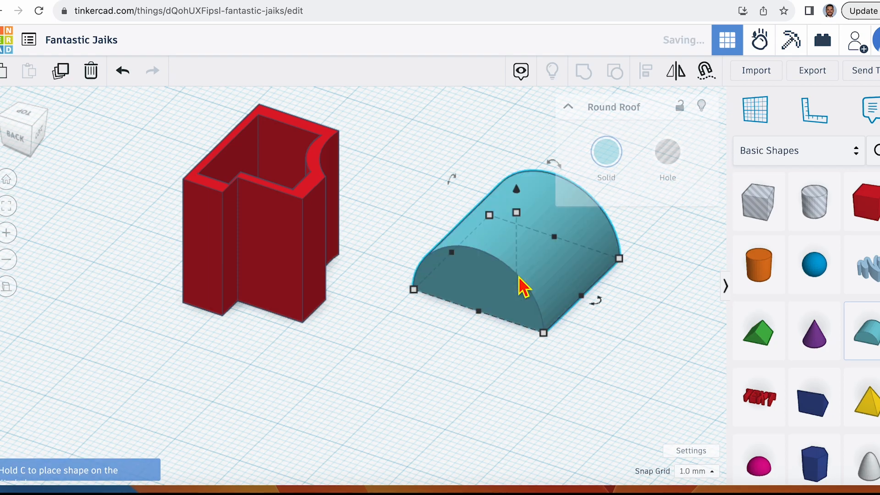
left_click(487, 356)
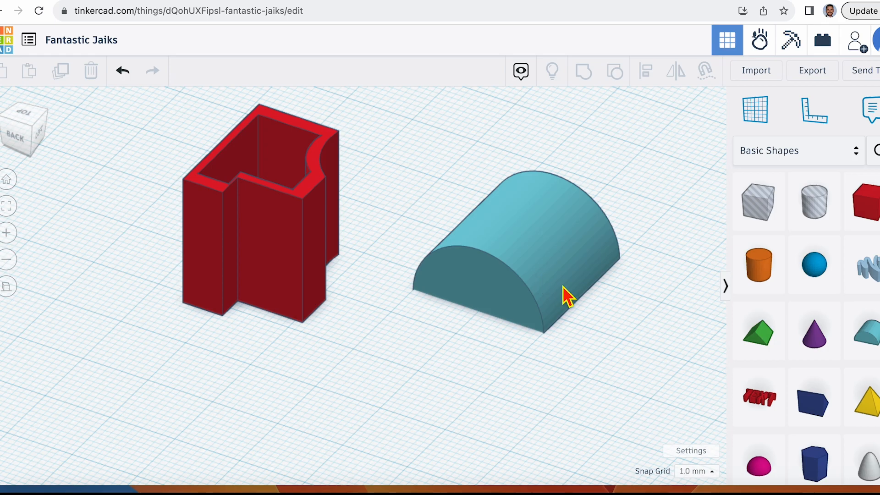
Set the Round Roof's base to 25 mm long and 30 mm wide
left_click(530, 252)
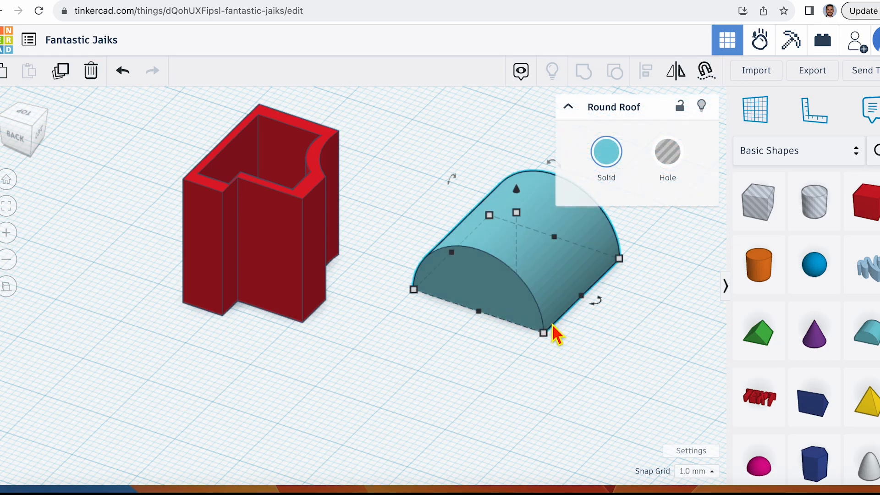
mouse_move(548, 335)
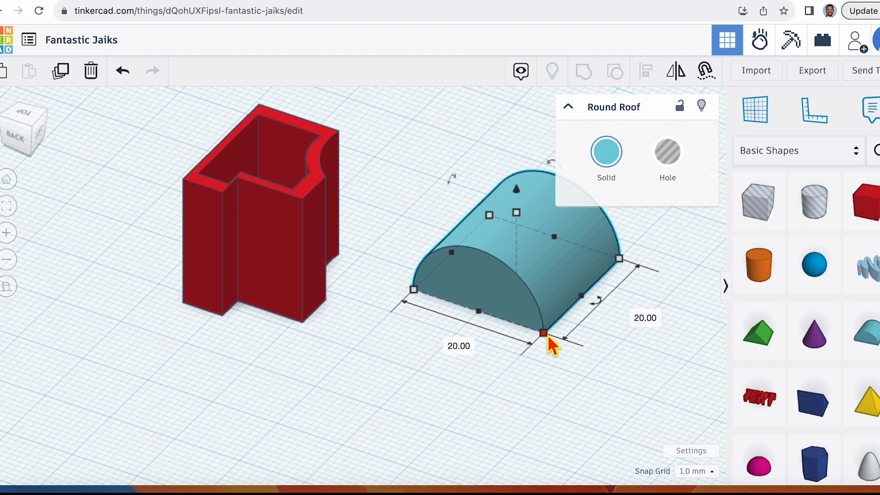
left_click(635, 316)
type("25")
key("Return")
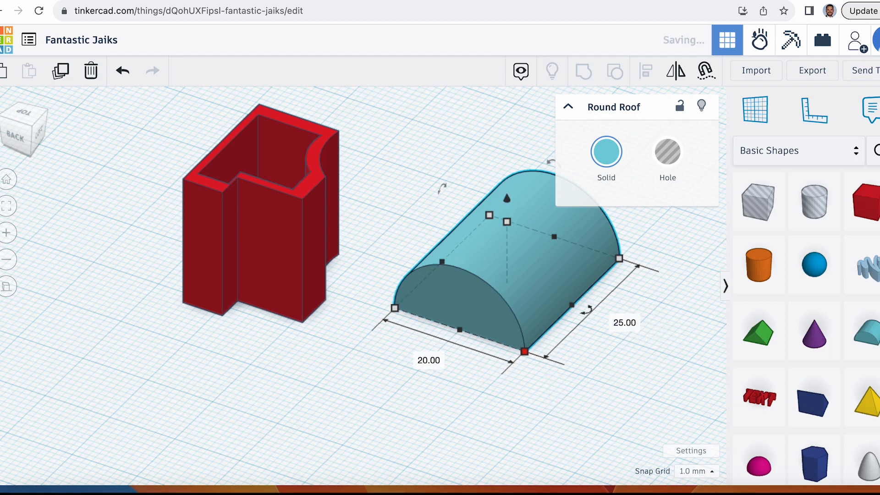
left_click(423, 365)
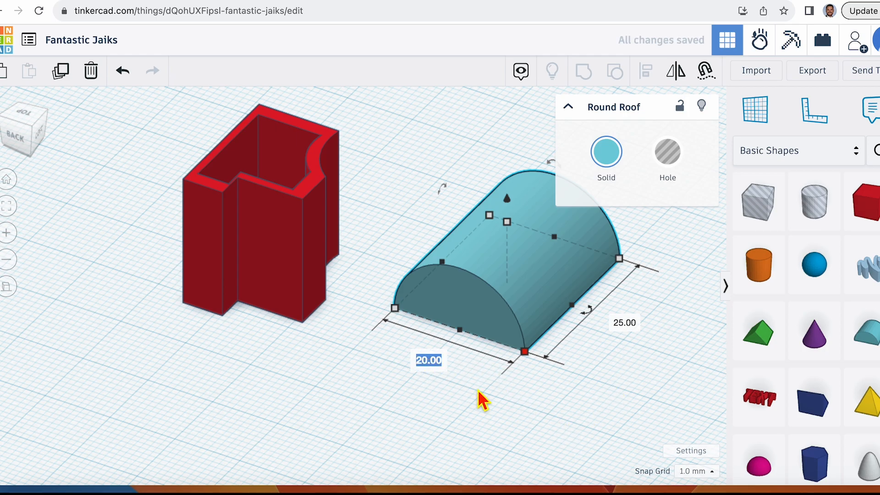
type("30")
key("Return")
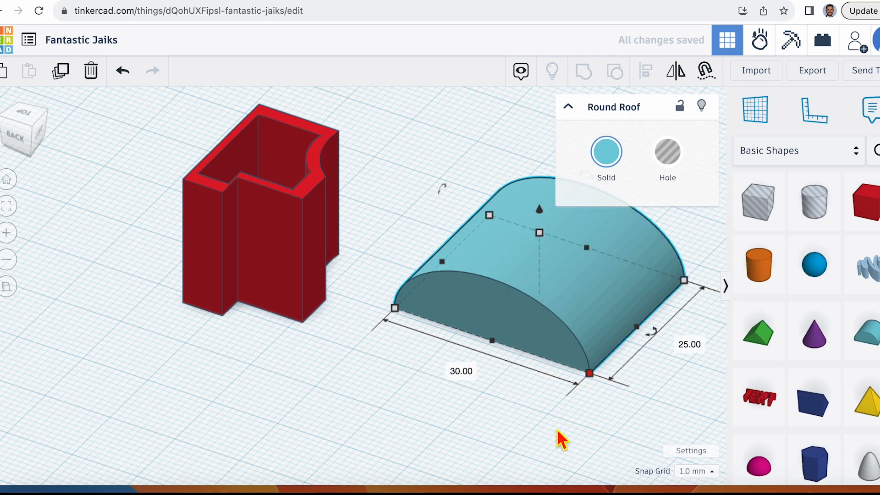
Set the Round Roof's height to 15 mm
mouse_move(539, 235)
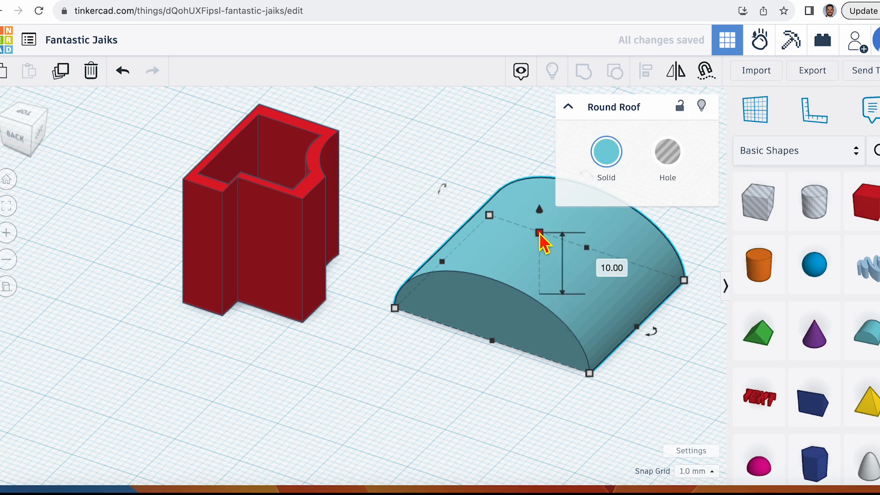
left_click(592, 264)
type("15")
key("Return")
middle_click_drag(667, 311, 581, 321)
Lower the Round Roof's height to 14 mm and deselect the shape
mouse_move(458, 216)
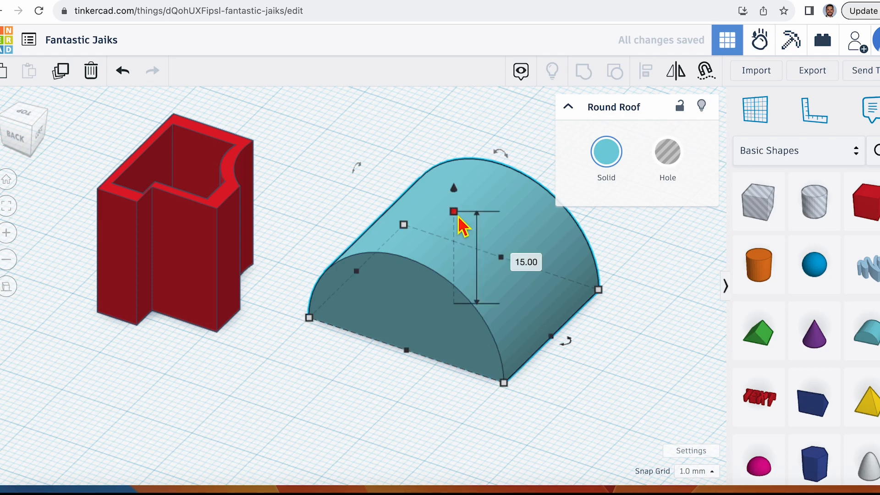
mouse_move(458, 215)
left_mouse_down()
mouse_move(459, 264)
mouse_move(456, 208)
mouse_move(456, 220)
left_mouse_up()
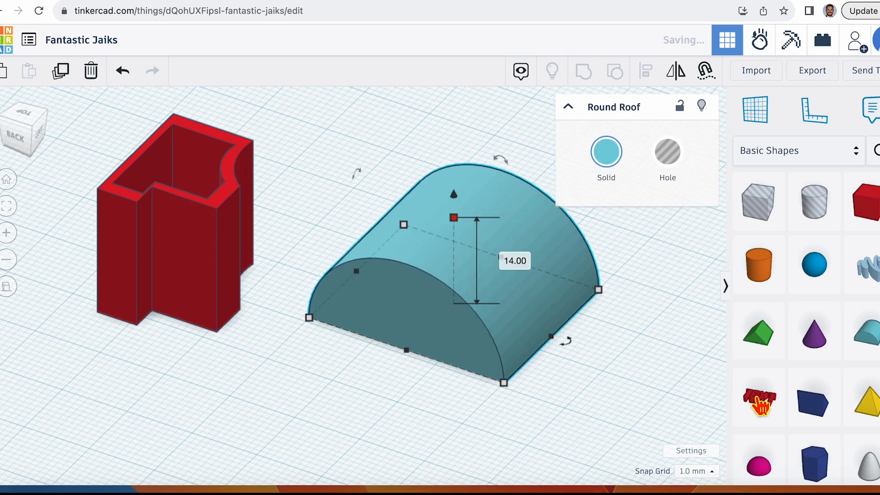
left_click(568, 438)
left_click(695, 471)
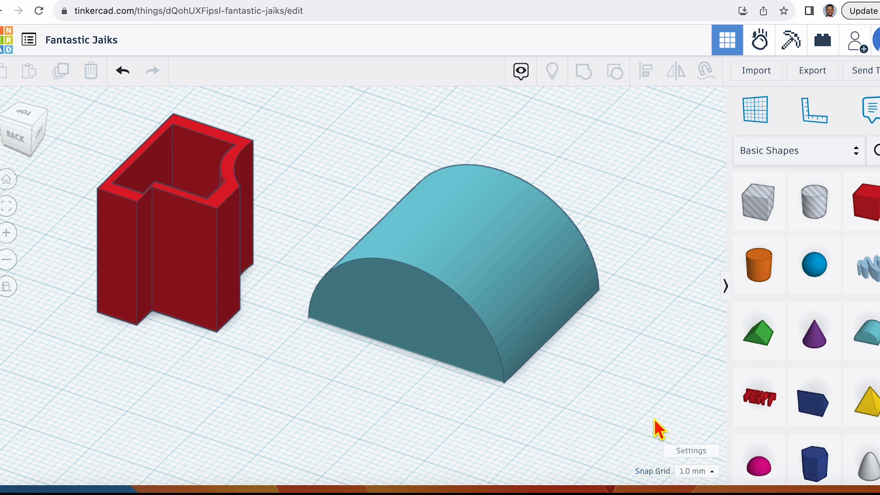
Duplicate the Round Roof in place as a hole and shrink the copy's base to about 25.2 by 21 mm
middle_click_drag(546, 357, 579, 321)
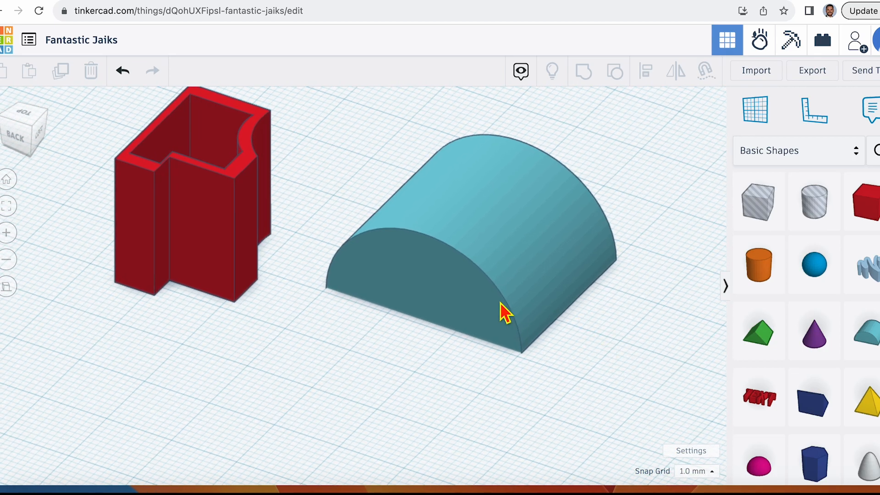
left_click(510, 320)
left_click(68, 83)
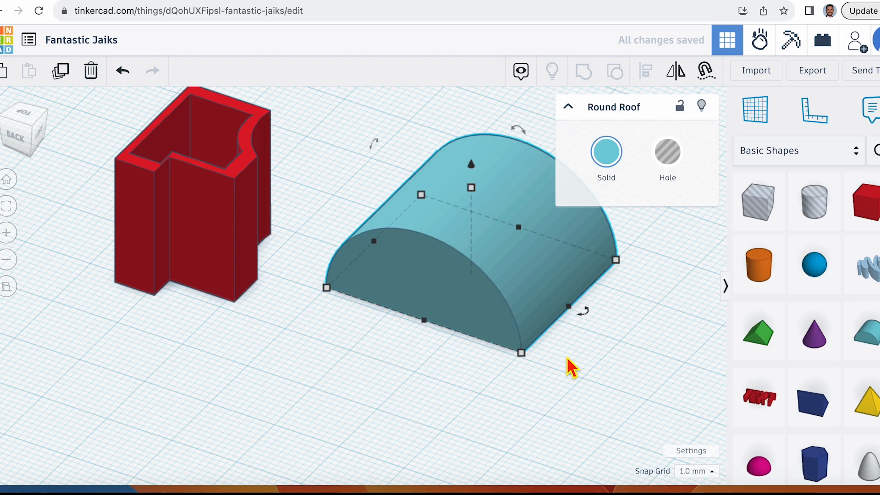
left_click(670, 183)
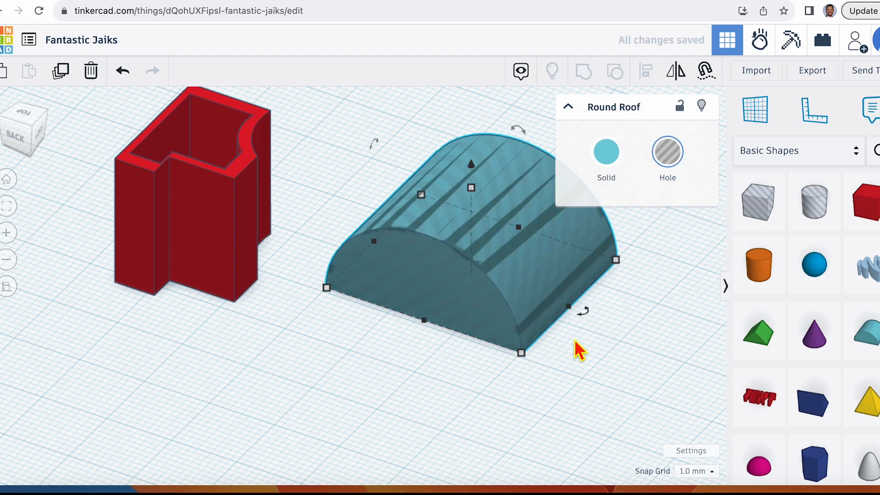
left_click_drag(525, 356, 501, 333)
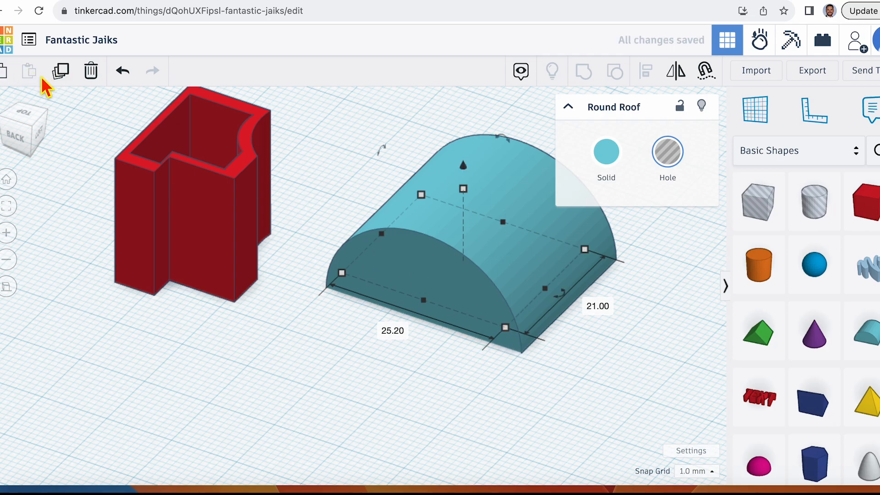
left_click(5, 72)
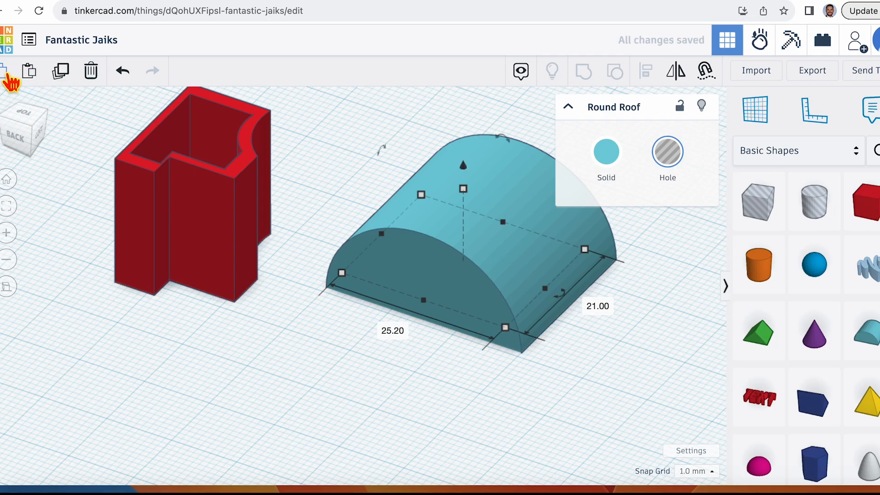
Shift the solid Round Roof 2 mm along both base directions so that it surrounds the hole
left_click(23, 114)
left_click_drag(419, 297, 402, 272)
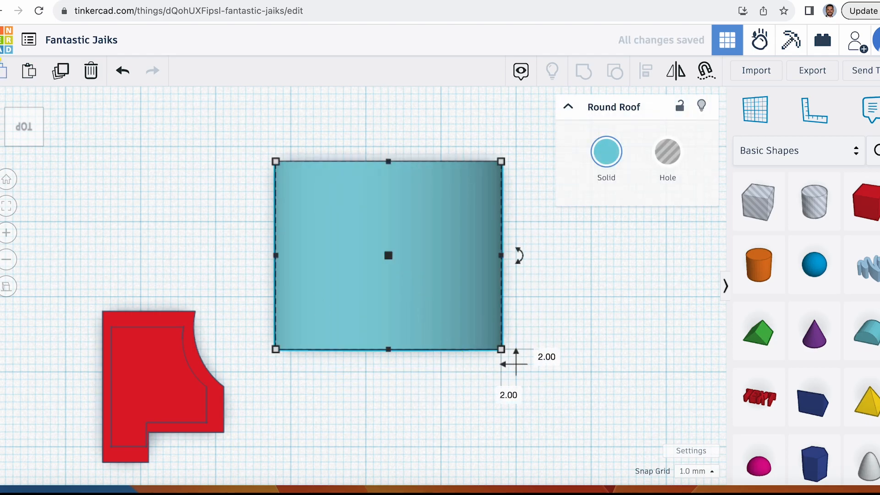
left_click(38, 146)
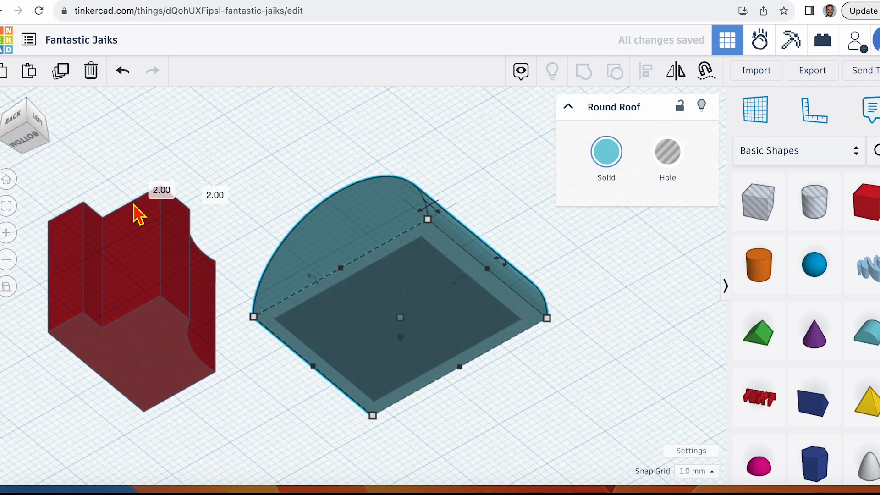
Set the snap grid to 0.5 mm and centre the Round Roof hole within the solid roof's base
left_click(26, 140)
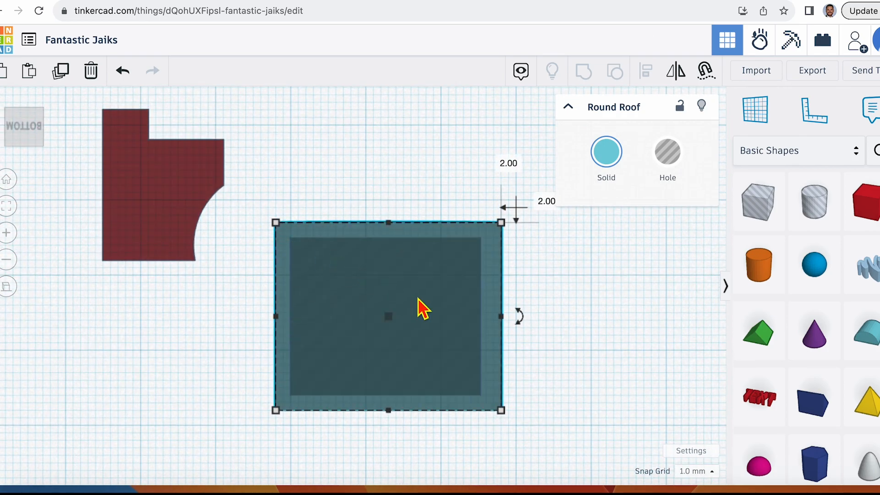
left_click(415, 305)
left_click_drag(420, 300, 420, 300)
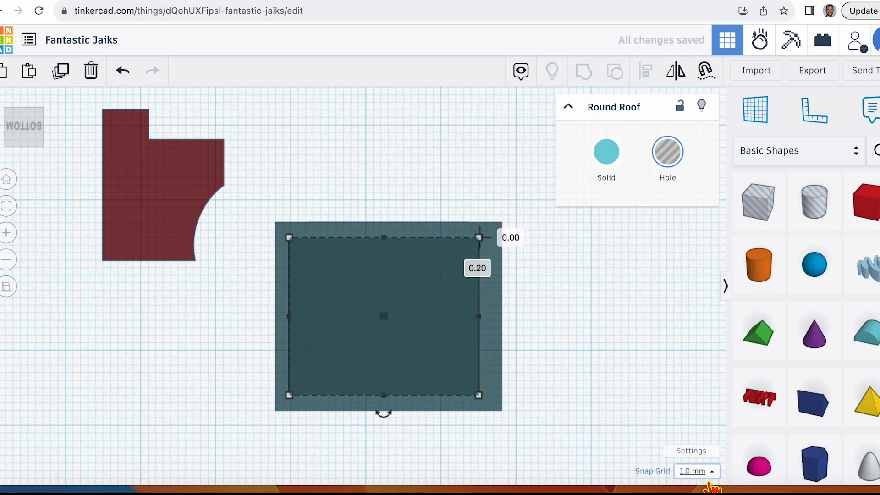
left_click(709, 476)
left_click(693, 375)
left_click_drag(448, 340, 452, 342)
Try stretching the hole past both ends of the solid roof to 37 mm, and undo both size changes
left_click_drag(391, 238, 393, 205)
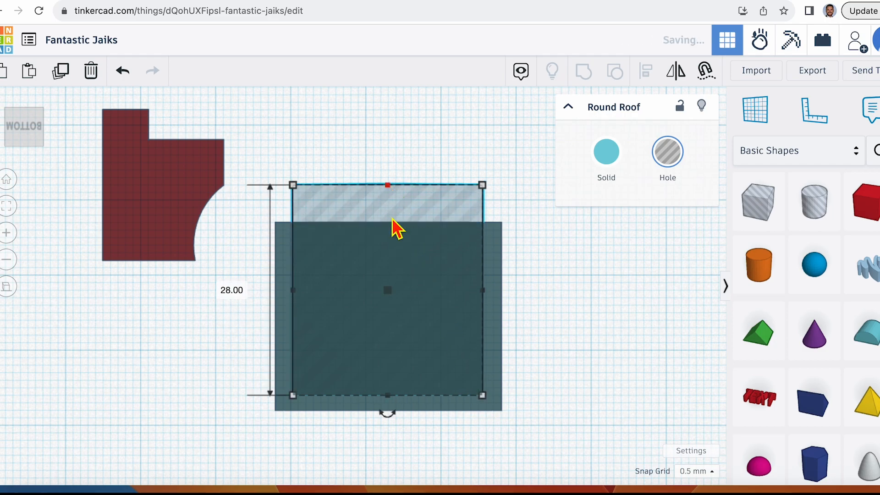
left_click_drag(389, 396, 403, 467)
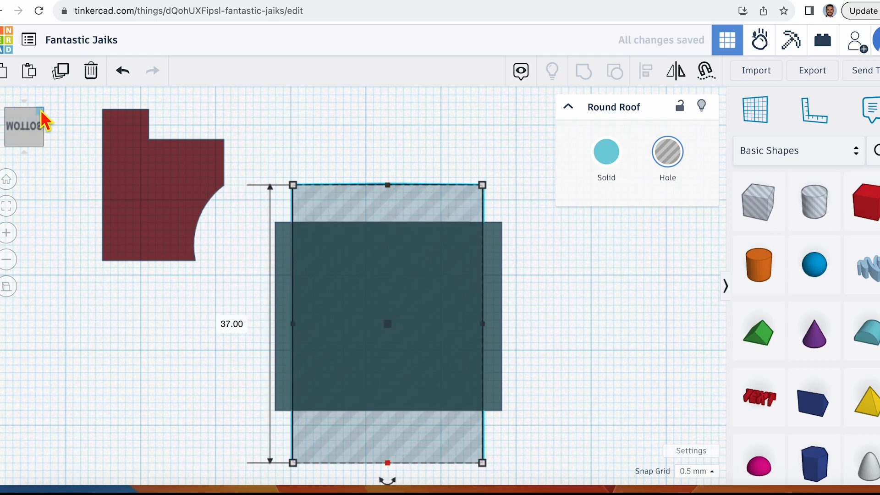
left_click(40, 123)
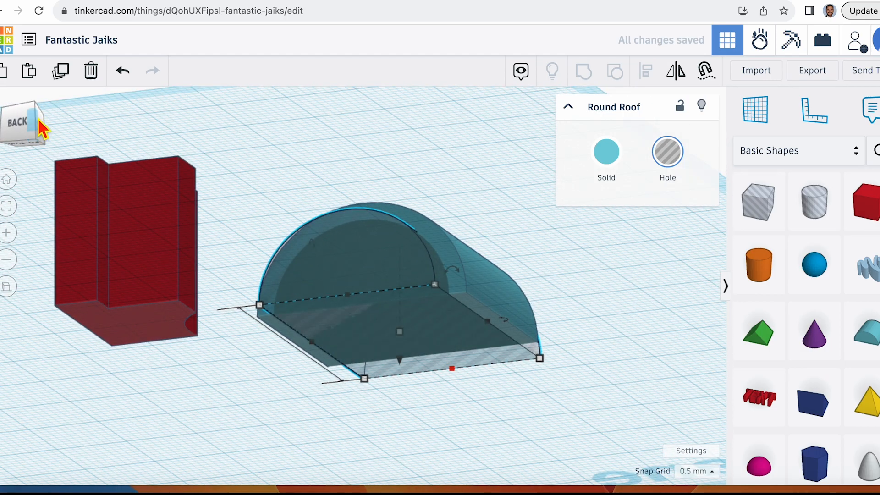
key("ctrl+z")
key("ctrl+z")
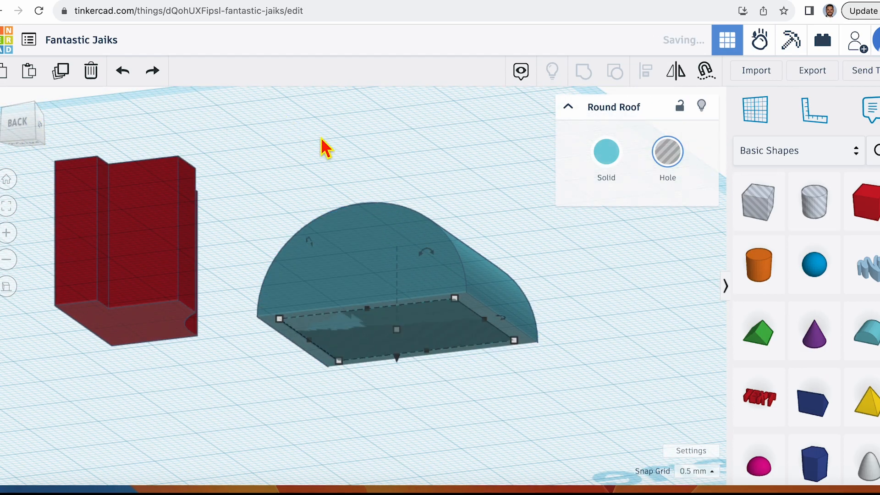
Group the Round Roof hole with the solid roof to hollow it out, and deselect the result
left_click(383, 228, "shift")
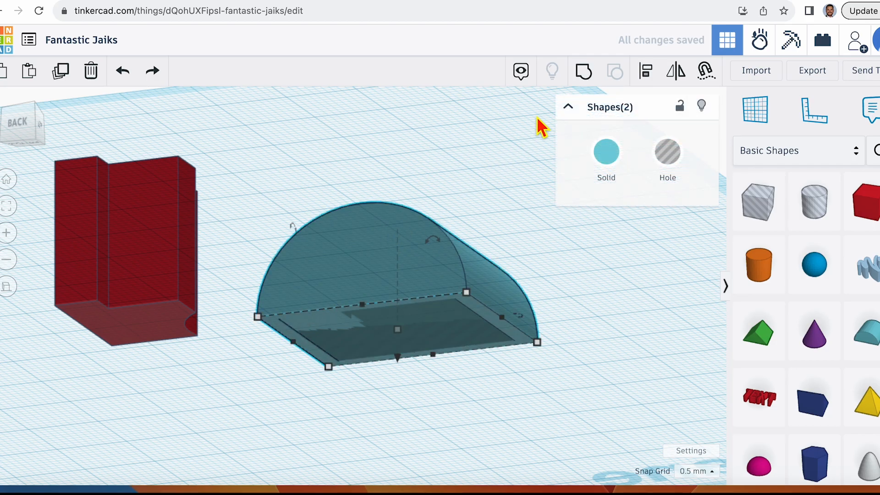
left_click(583, 77)
left_click(458, 175)
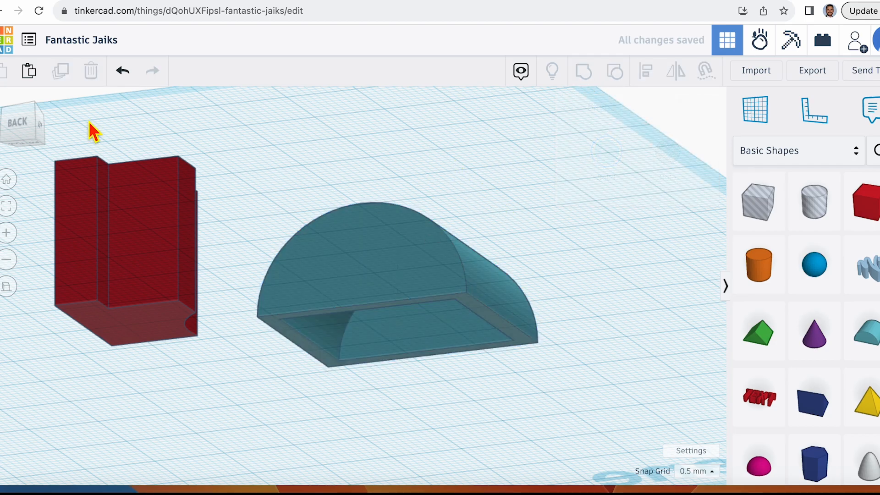
Rotate the hollowed roof by -180° so its opening faces upward, and deselect it
left_click(34, 140)
left_click(29, 125)
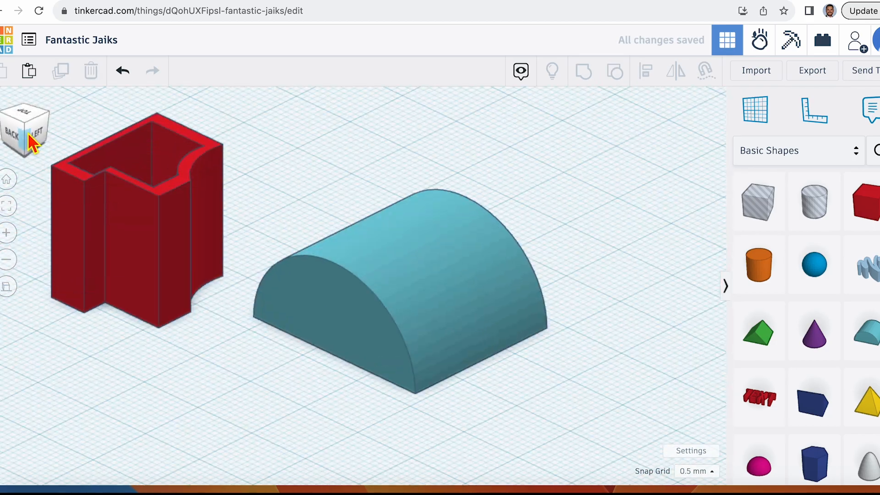
left_click(489, 305)
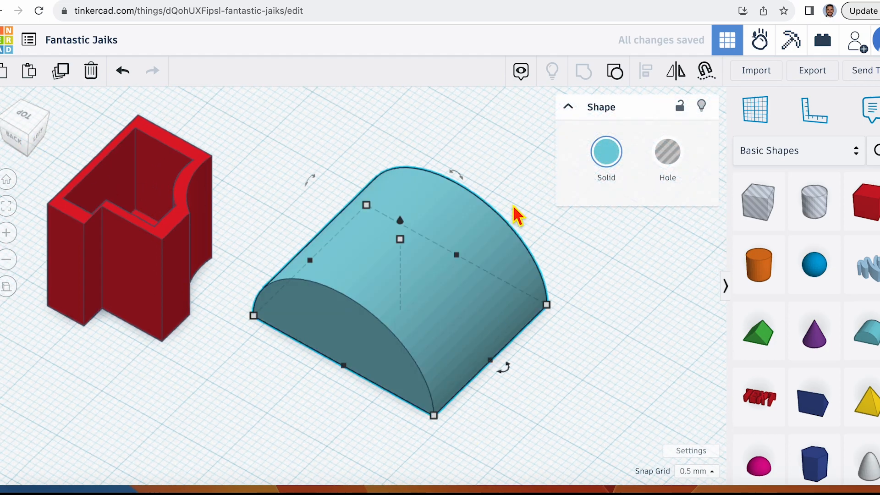
left_click_drag(466, 183, 458, 406)
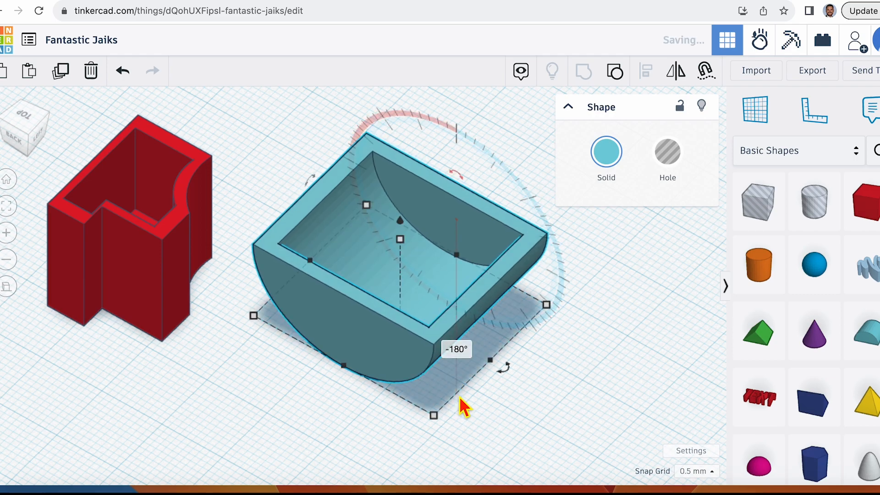
left_click(274, 393)
middle_click_drag(338, 322, 563, 317)
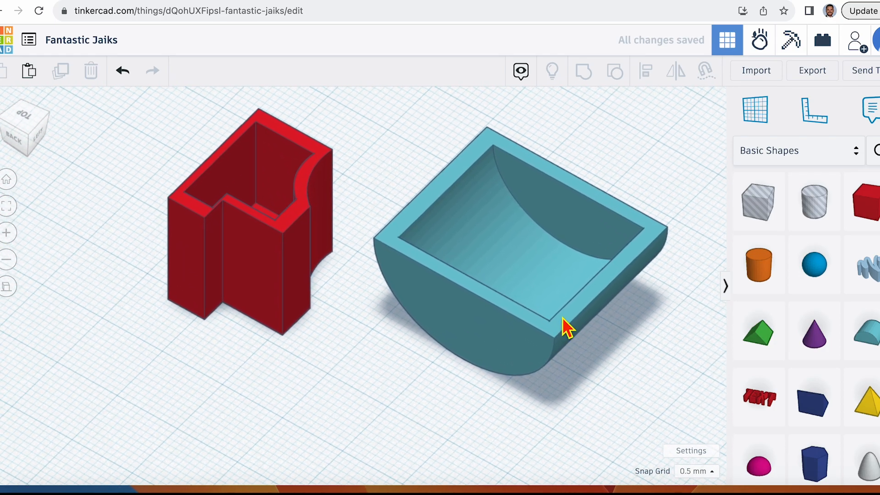
scroll(567, 332, "down", 3)
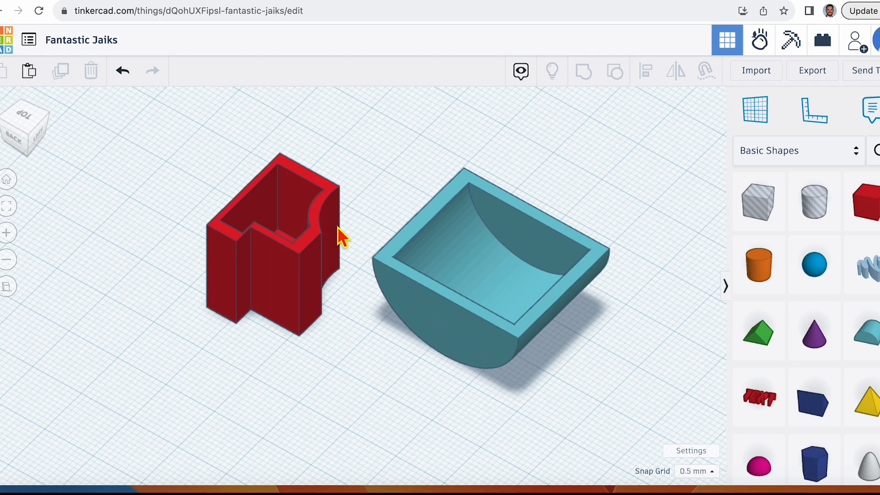
middle_click_drag(389, 275, 503, 222)
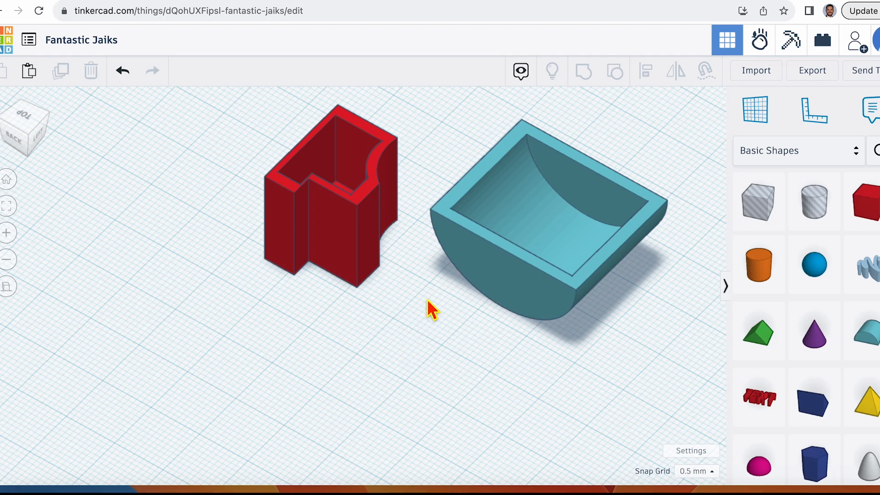
middle_click_drag(427, 301, 337, 357)
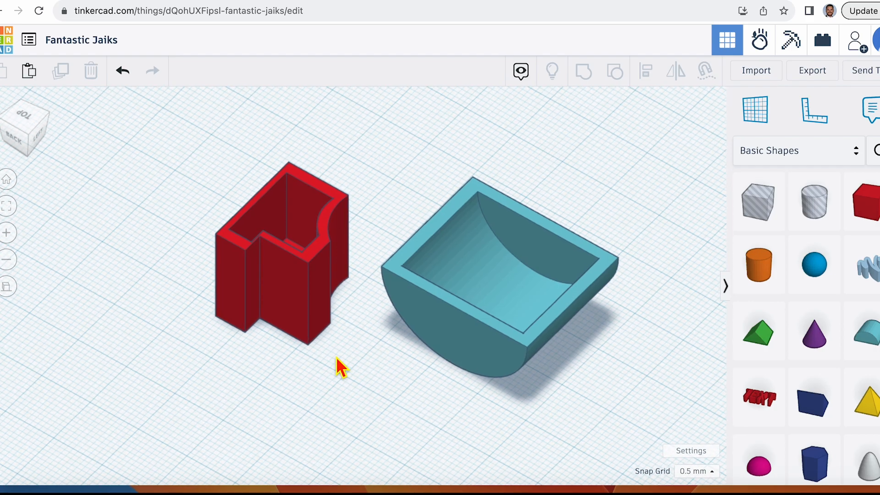